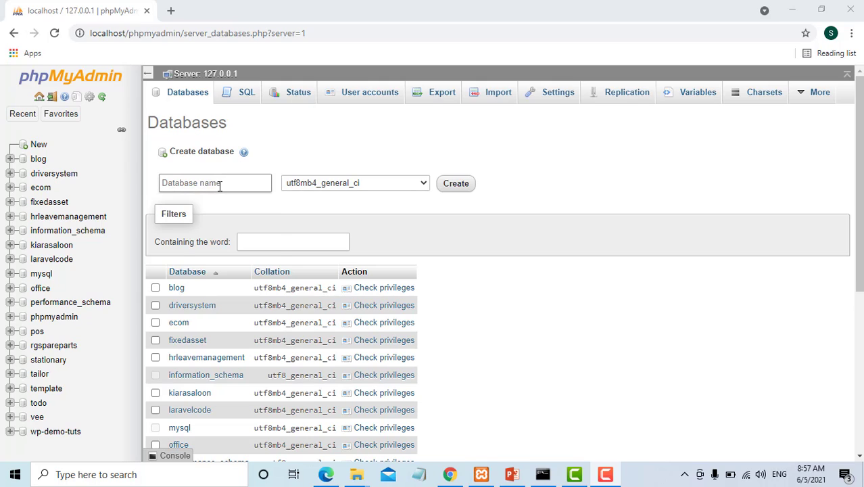
Create a new database named sms with the utf8mb4_general_ci collation.
{"action": "type", "text": "sms"}
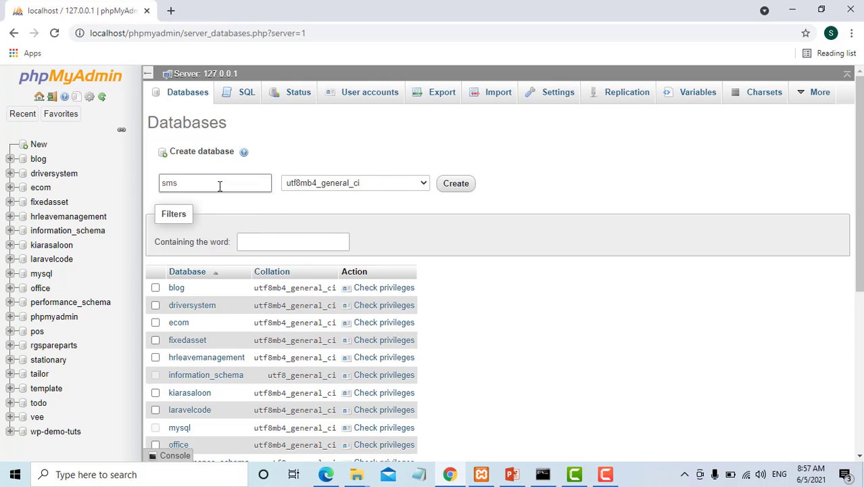
{"action": "left_click", "coordinate": [456, 183]}
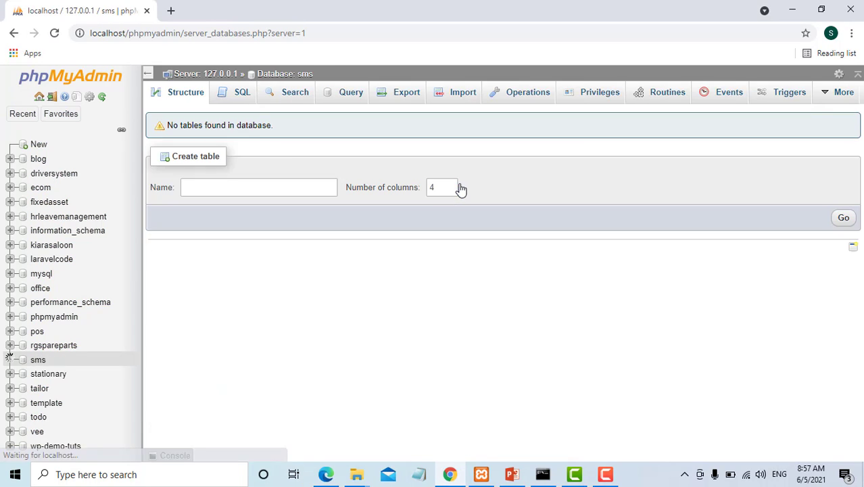
Start a new table named nationality with 4 columns in the sms database.
{"action": "left_click", "coordinate": [279, 192]}
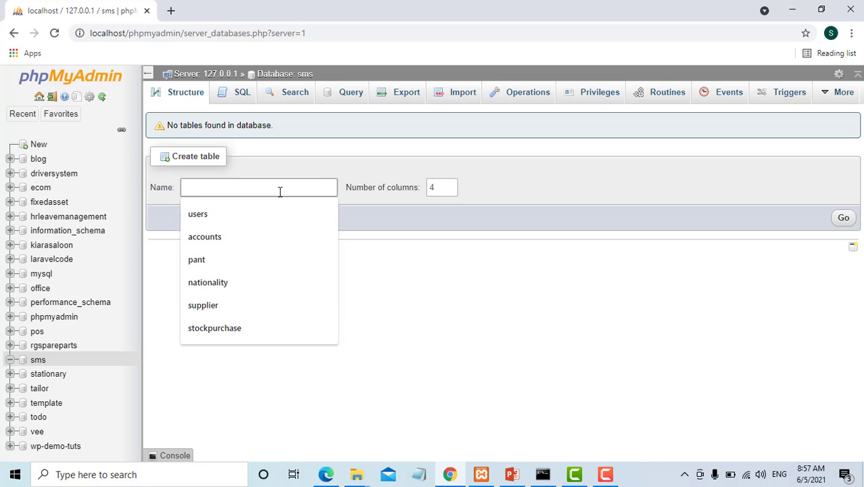
{"action": "type", "text": "nat"}
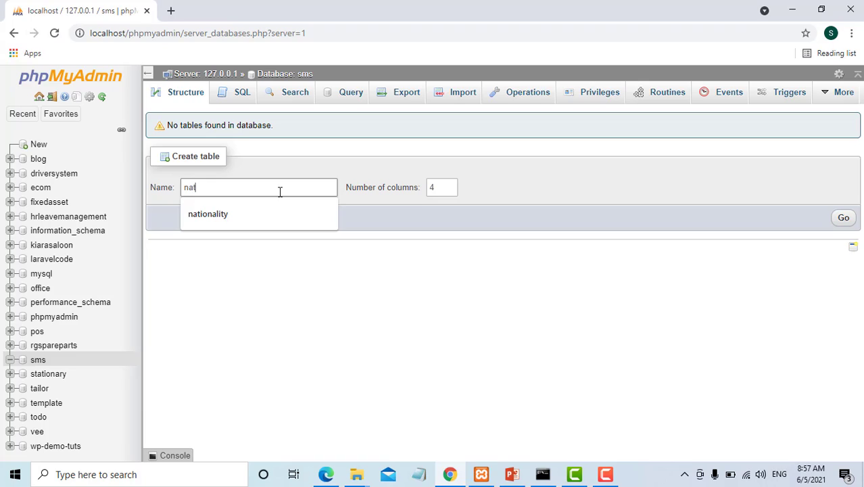
{"action": "type", "text": "a"}
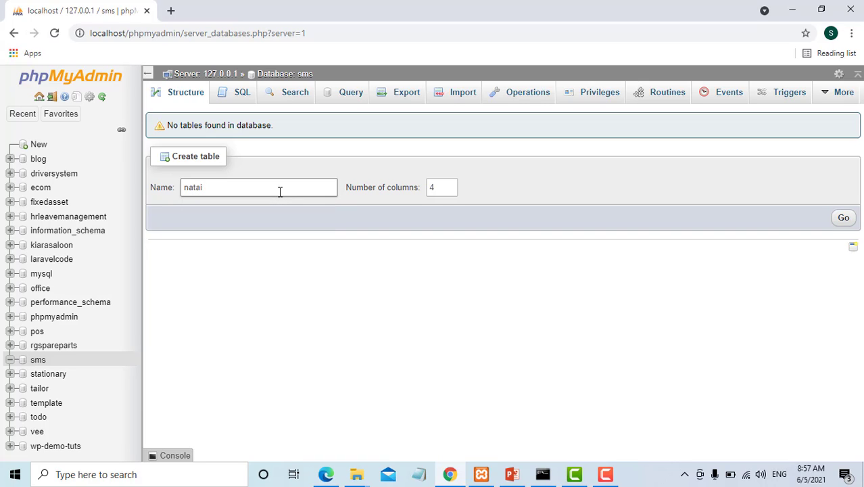
{"action": "key", "text": "BackSpace"}
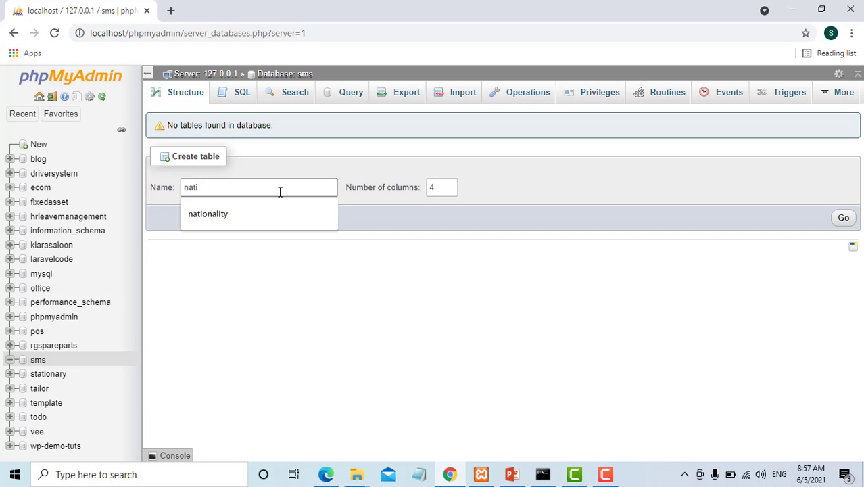
{"action": "key", "text": "Down"}
{"action": "key", "text": "Tab"}
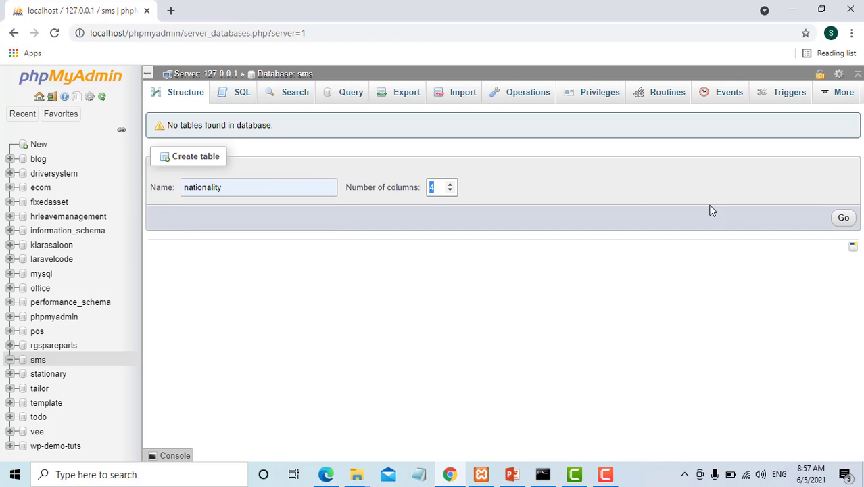
{"action": "left_click", "coordinate": [843, 218]}
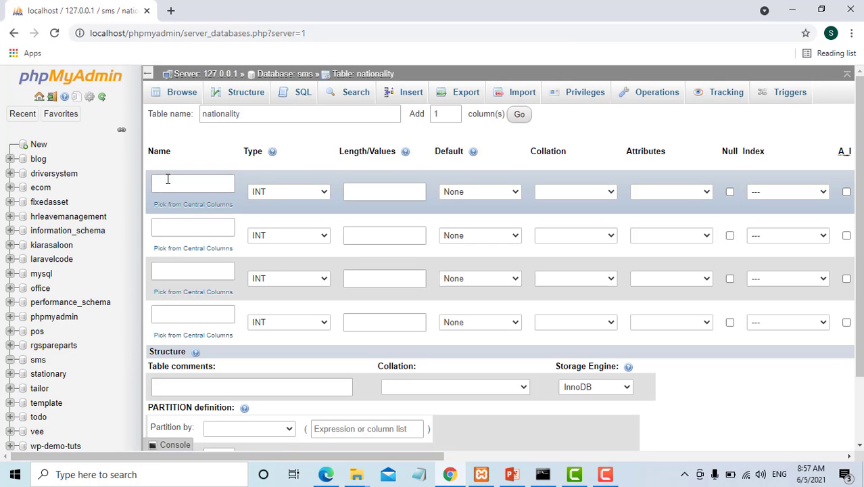
Name the table's first column id and its second column nationality.
{"action": "left_click", "coordinate": [173, 181]}
{"action": "type", "text": "id"}
{"action": "key", "text": "Escape"}
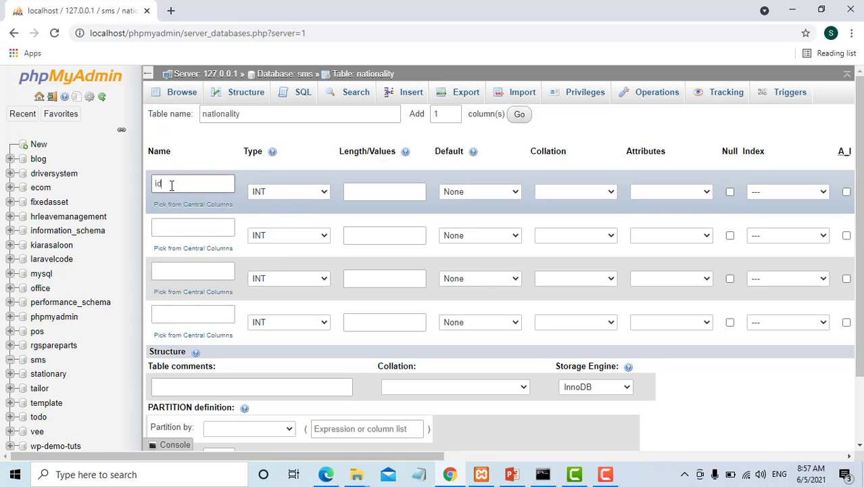
{"action": "left_click", "coordinate": [189, 227]}
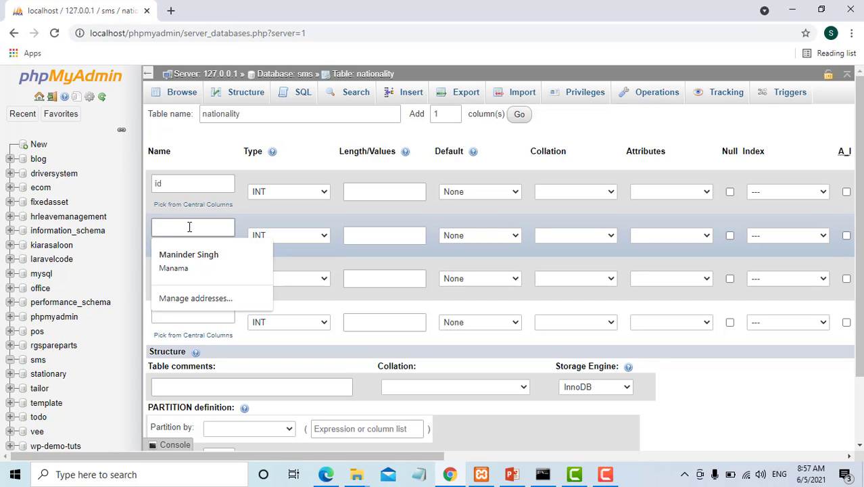
{"action": "type", "text": "nata"}
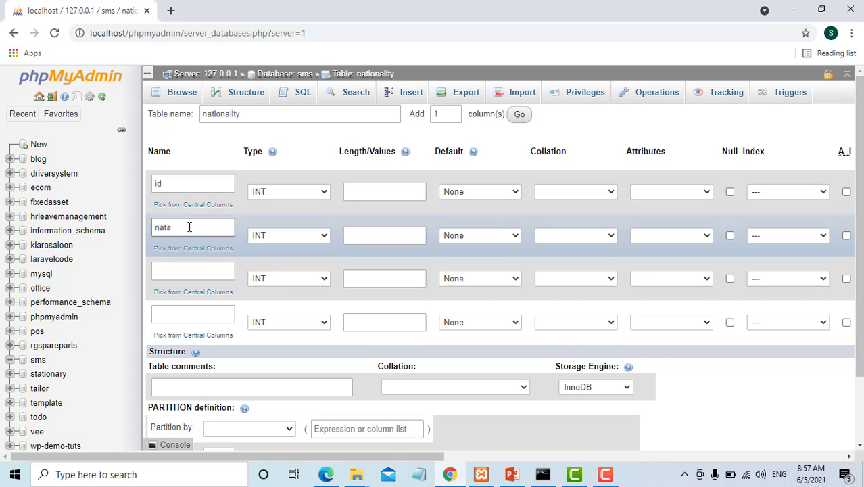
{"action": "key", "text": "BackSpace"}
{"action": "type", "text": "ionality"}
Set the nationality column to type VARCHAR with length 255 and save the table.
{"action": "left_click", "coordinate": [305, 236]}
{"action": "left_click", "coordinate": [302, 259]}
{"action": "left_click", "coordinate": [358, 236]}
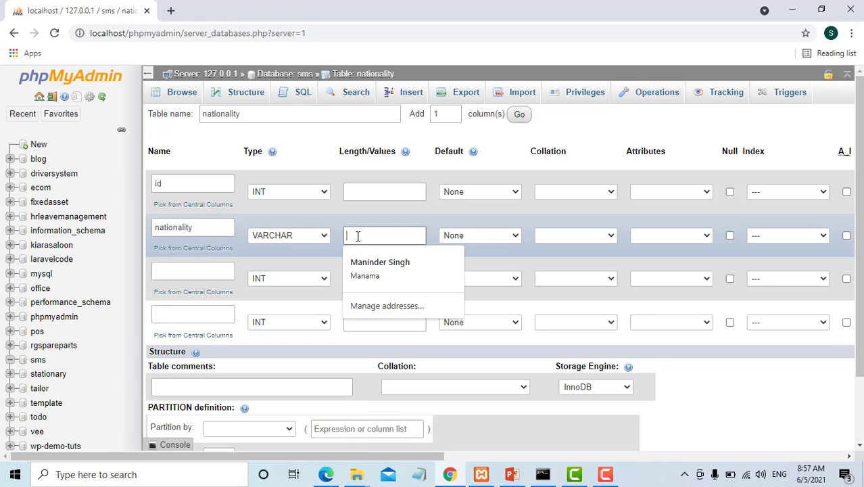
{"action": "type", "text": "255"}
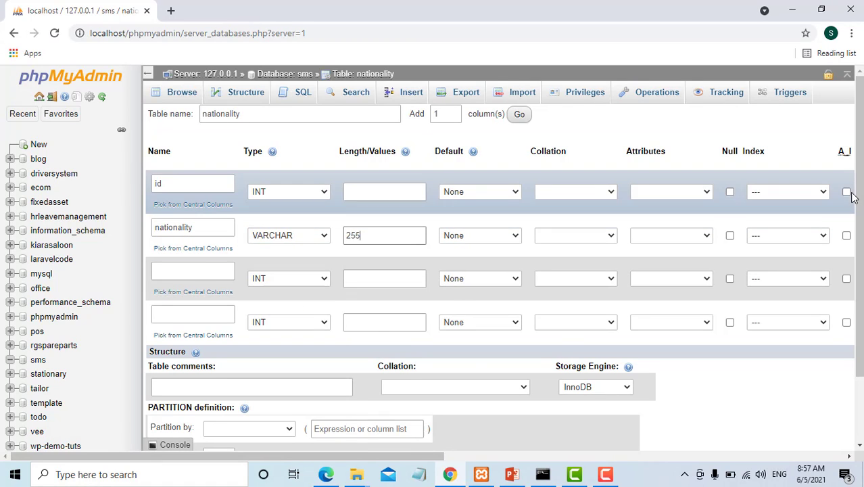
{"action": "scroll", "coordinate": [396, 280], "scroll_direction": "down", "scroll_amount": 2}
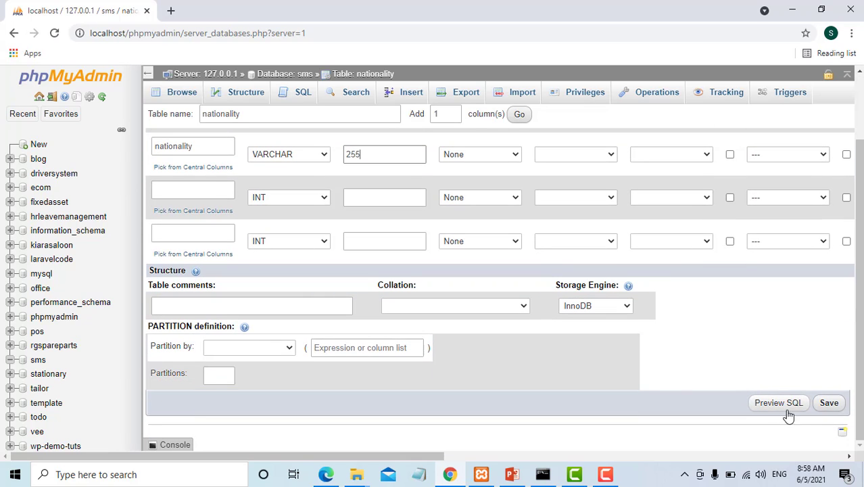
{"action": "left_click", "coordinate": [829, 404]}
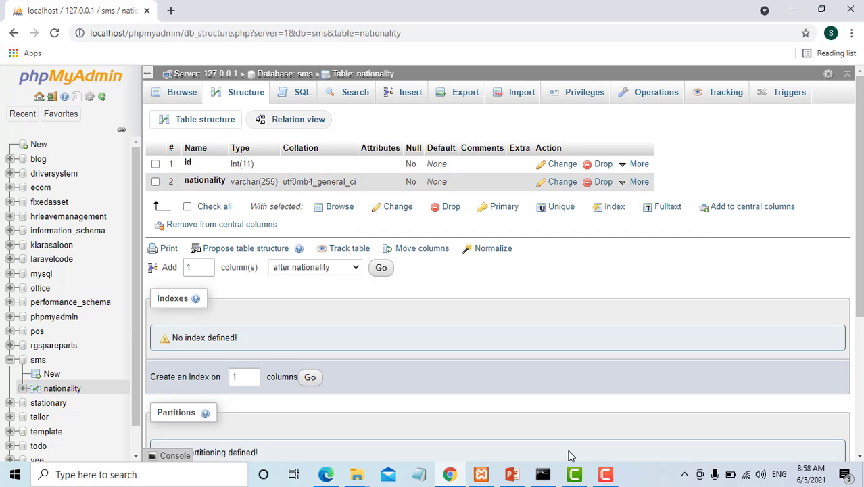
Open the workbook Student Data (1) from the Downloads folder in Excel, dismiss the activation notice and show the Nationality sheet.
{"action": "left_click", "coordinate": [356, 474]}
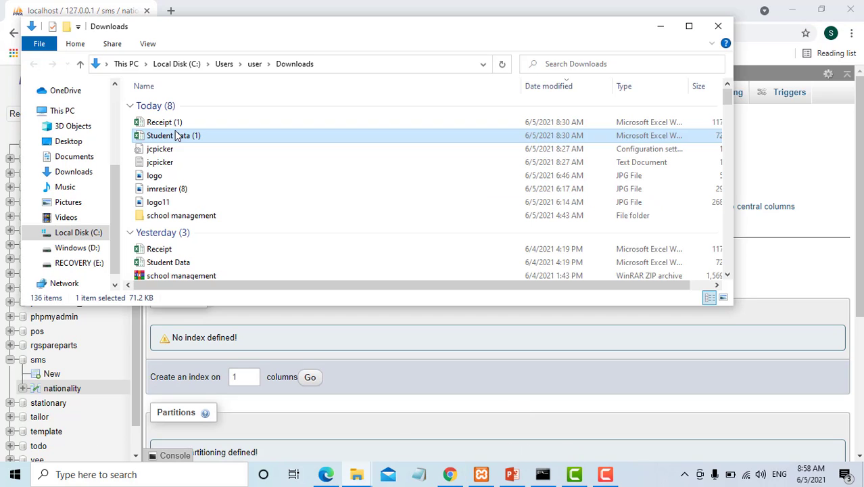
{"action": "double_click", "coordinate": [176, 135]}
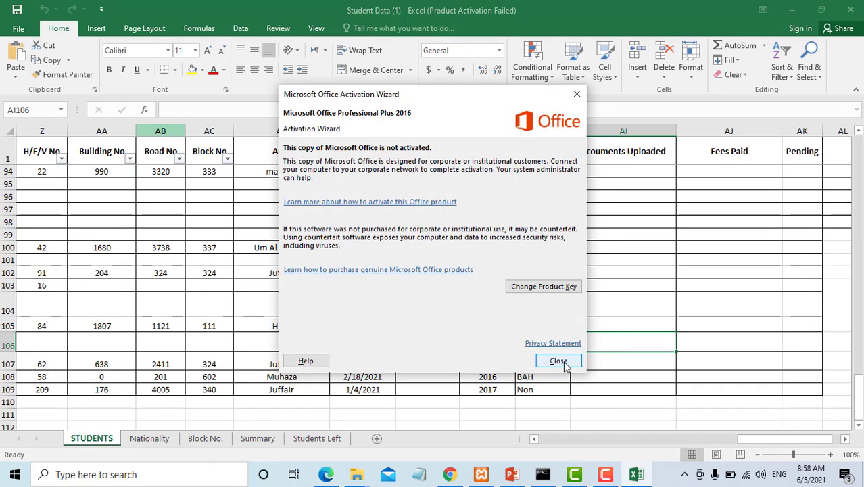
{"action": "left_click", "coordinate": [559, 361]}
{"action": "left_click", "coordinate": [150, 438]}
{"action": "scroll", "coordinate": [253, 352], "scroll_direction": "up", "scroll_amount": 5}
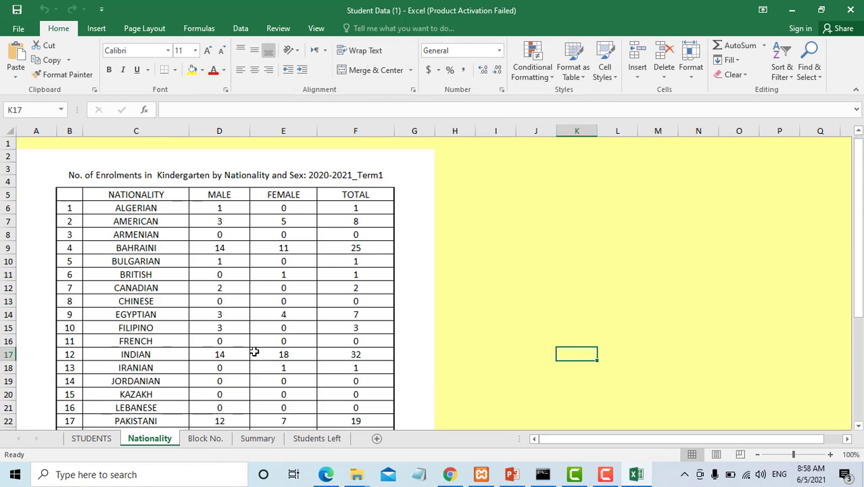
{"action": "left_click", "coordinate": [441, 410]}
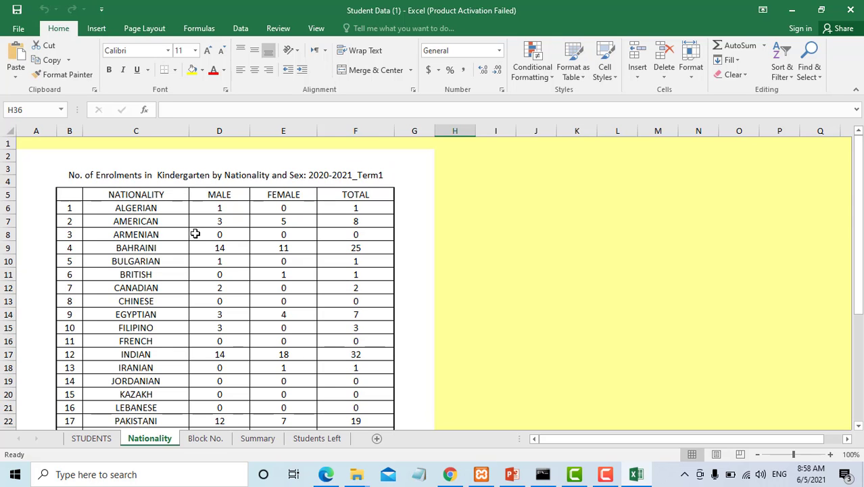
Copy the nationality names from ALGERIAN to MYANMAR into column A of a new Excel workbook, starting at A1.
{"action": "left_click_drag", "start_coordinate": [150, 208], "coordinate": [169, 394]}
{"action": "key", "text": "ctrl+c"}
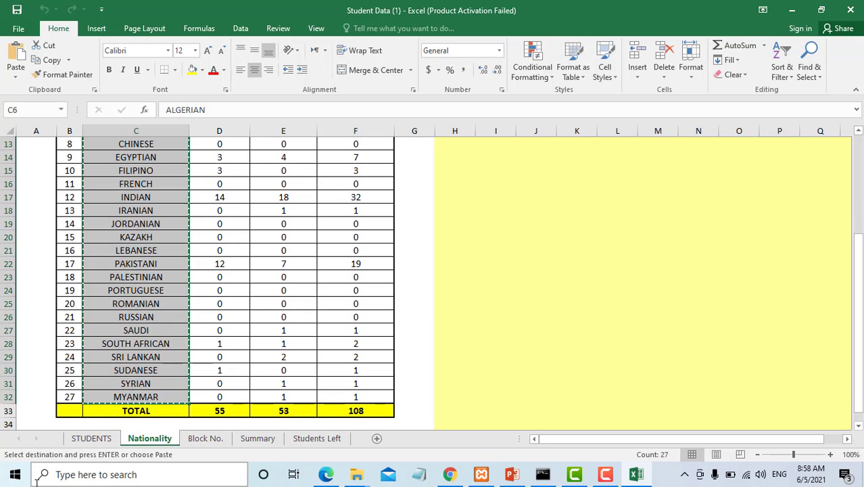
{"action": "left_click", "coordinate": [15, 474]}
{"action": "type", "text": "ex"}
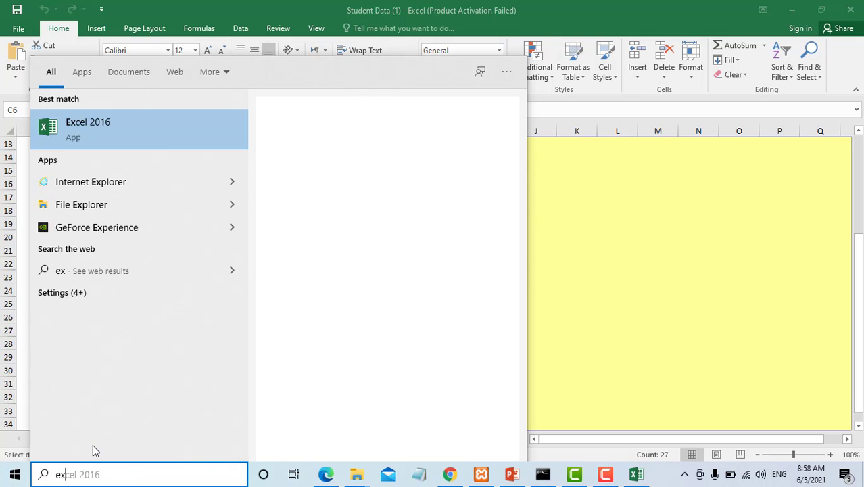
{"action": "type", "text": "cel"}
{"action": "key", "text": "Return"}
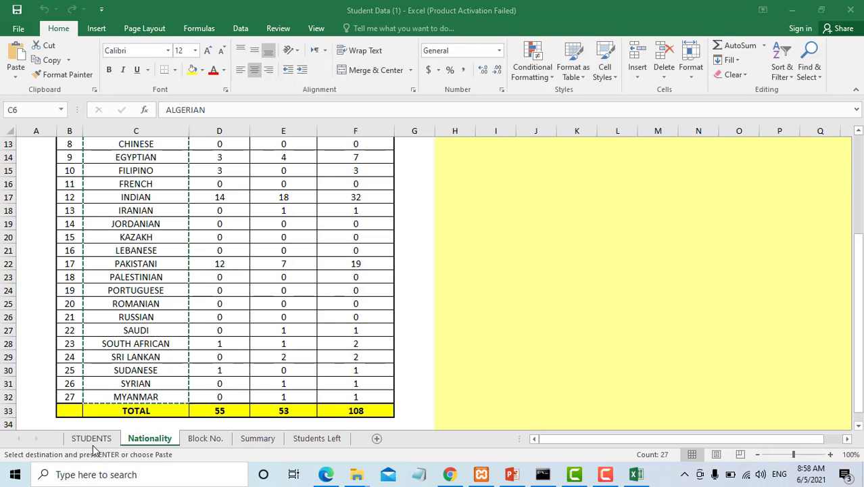
{"action": "key", "text": "ctrl+v"}
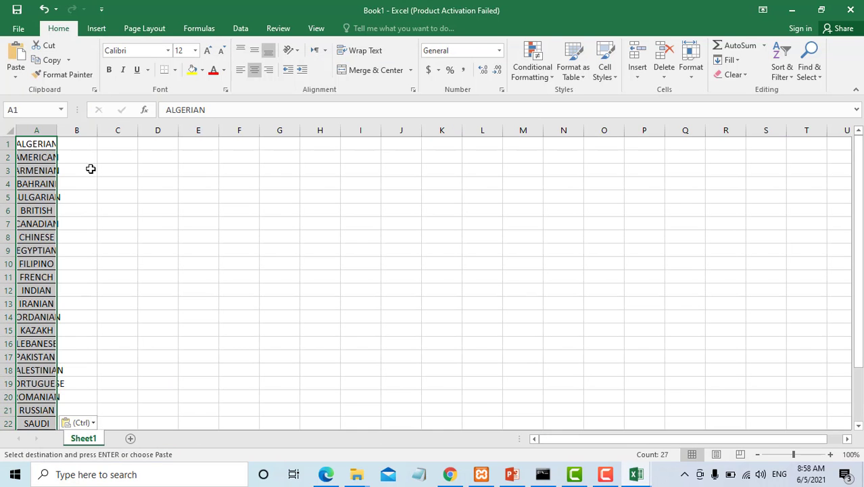
Fit column A's width to the nationality names and insert an empty column before it.
{"action": "double_click", "coordinate": [57, 130]}
{"action": "right_click", "coordinate": [59, 131]}
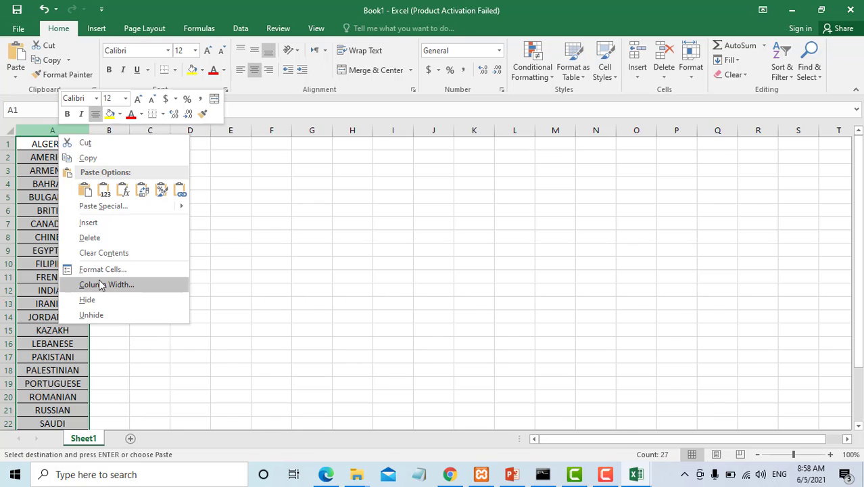
{"action": "left_click", "coordinate": [89, 223]}
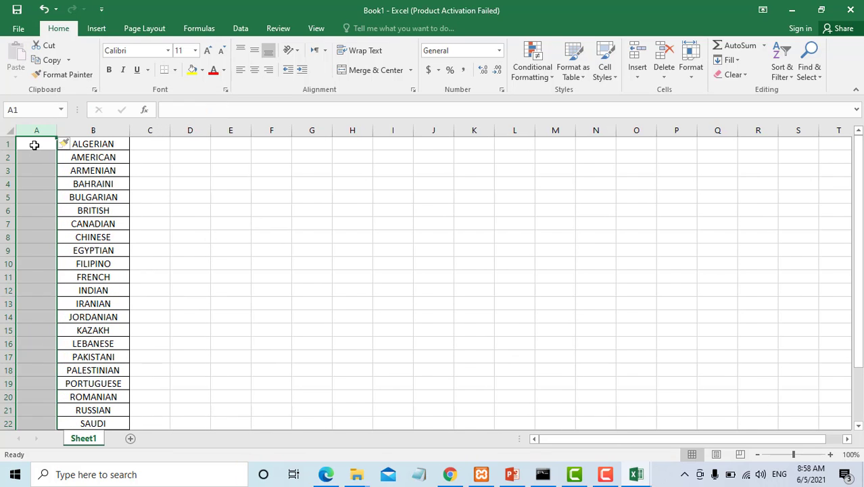
Enter 1 and 2 in A1 and A2 and fill the number series down alongside all the nationalities.
{"action": "left_click", "coordinate": [35, 144]}
{"action": "type", "text": "1"}
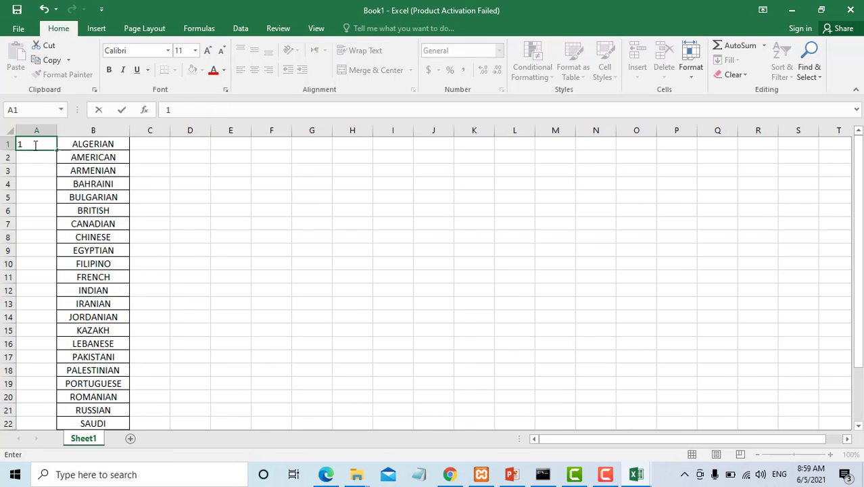
{"action": "key", "text": "Return"}
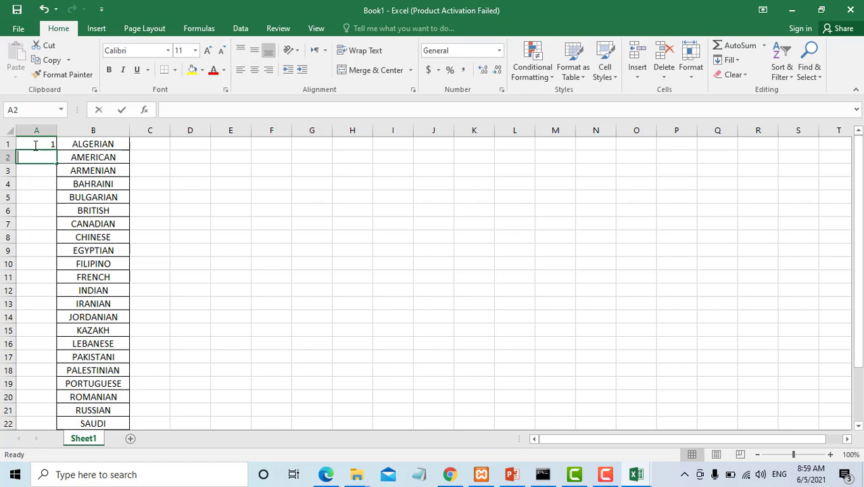
{"action": "type", "text": "2"}
{"action": "left_click", "coordinate": [35, 143]}
{"action": "left_click_drag", "start_coordinate": [36, 144], "coordinate": [41, 156]}
{"action": "double_click", "coordinate": [58, 162]}
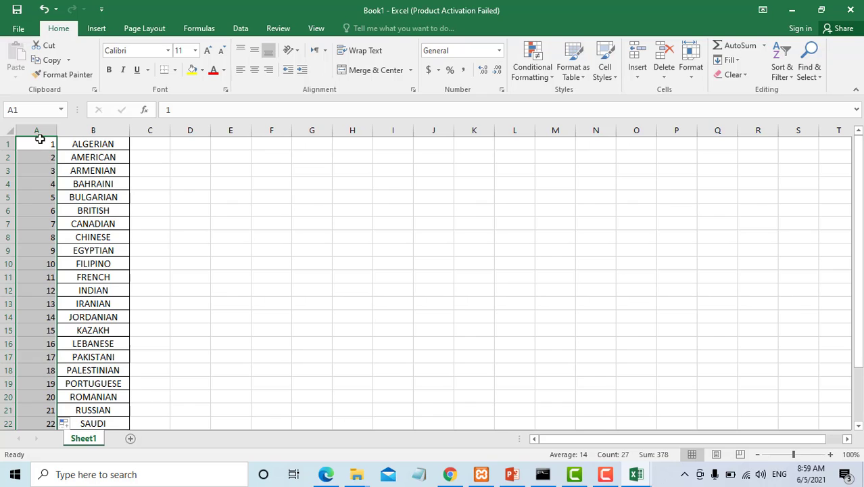
Enter "insert into nationality(id,nationality)values(" in cell D1 and fit column D's width to the text.
{"action": "left_click", "coordinate": [201, 145]}
{"action": "type", "text": "inse"}
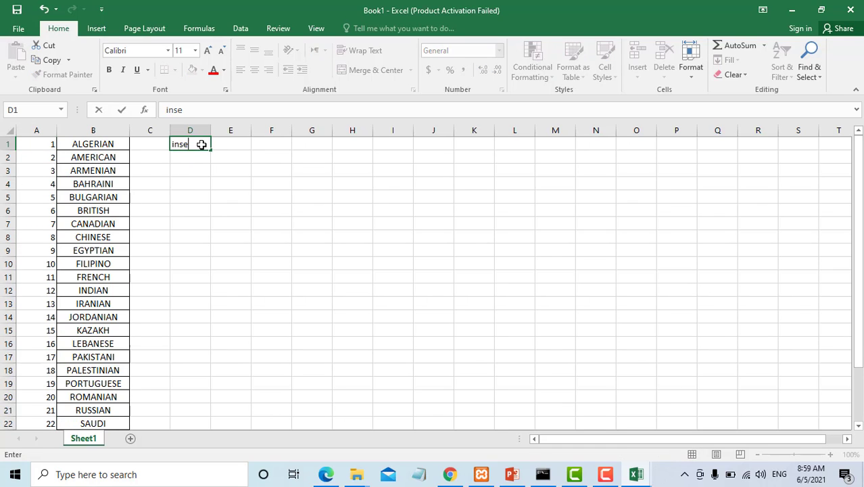
{"action": "type", "text": "rt into nation"}
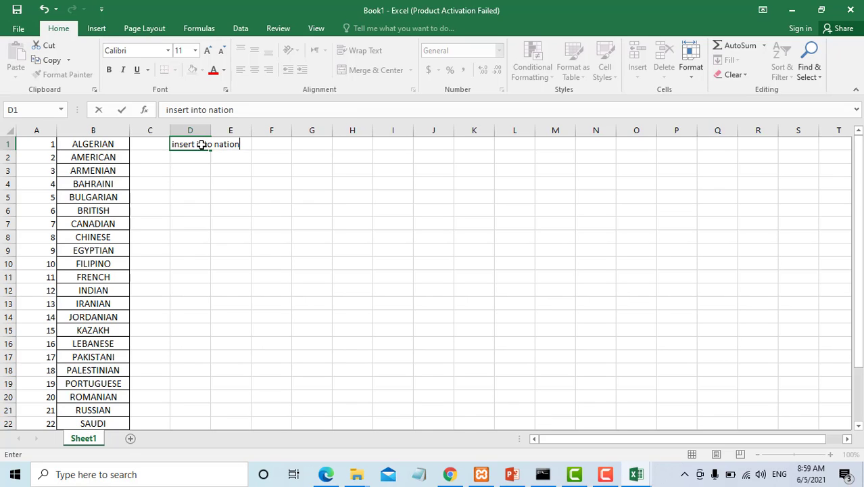
{"action": "type", "text": "ality(id,"}
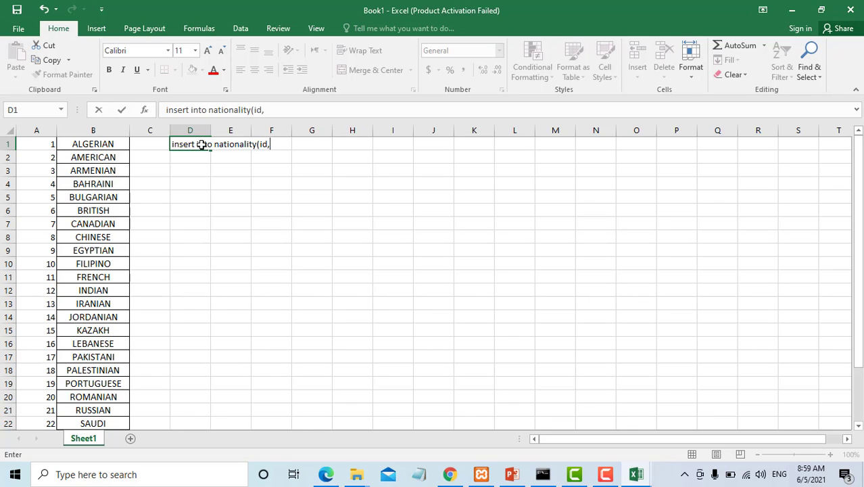
{"action": "type", "text": "nationalit"}
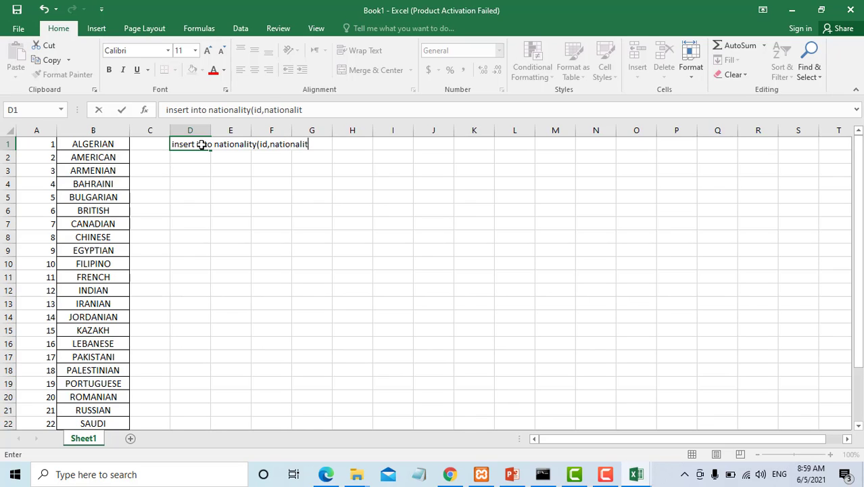
{"action": "type", "text": "y)values("}
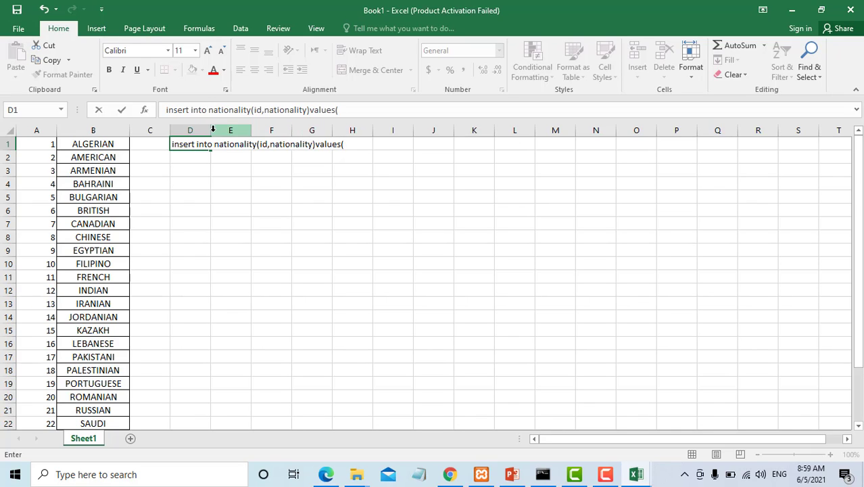
{"action": "left_click", "coordinate": [200, 130]}
{"action": "double_click", "coordinate": [211, 129]}
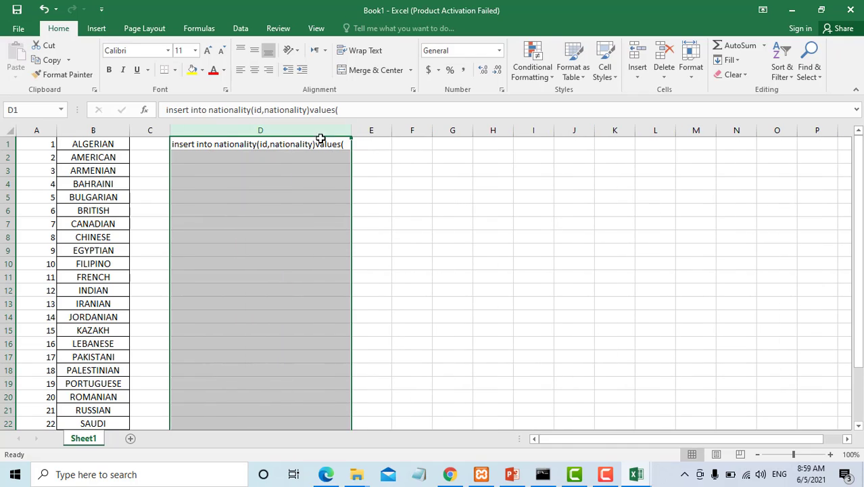
{"action": "left_click", "coordinate": [379, 140]}
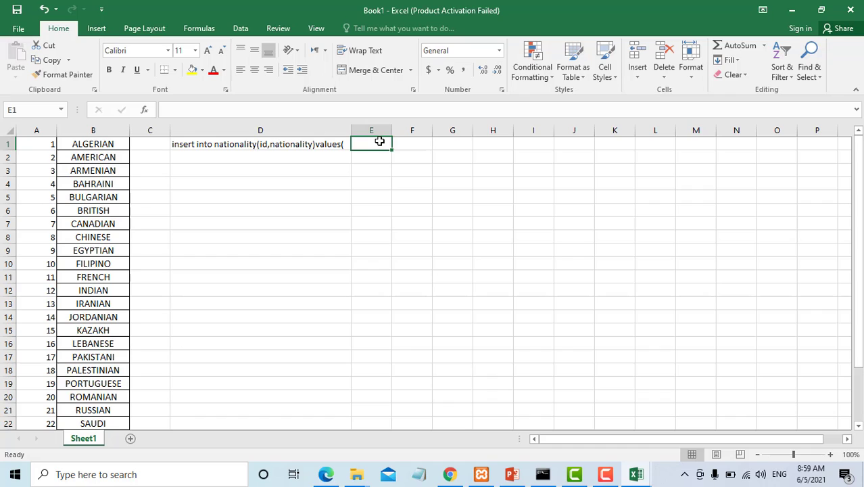
Enter the remaining statement pieces in row 1: , in E1, ' in F1, ') in G1 and ; in H1.
{"action": "type", "text": ","}
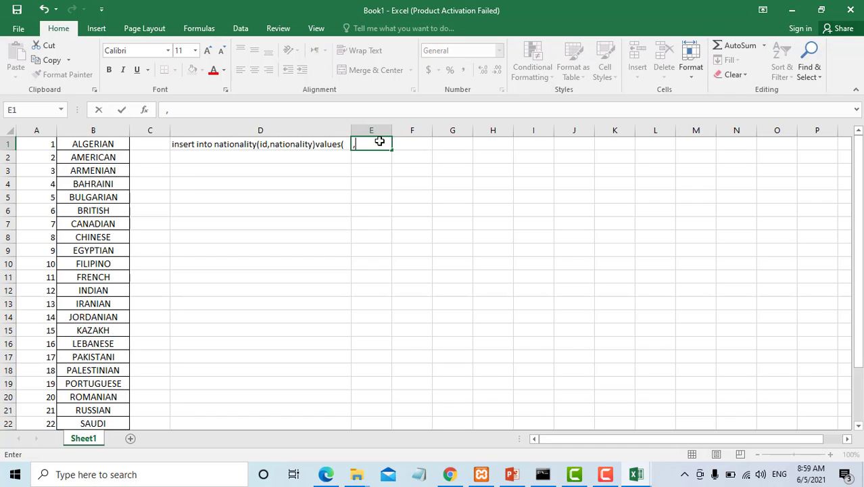
{"action": "left_click", "coordinate": [415, 141]}
{"action": "type", "text": "'"}
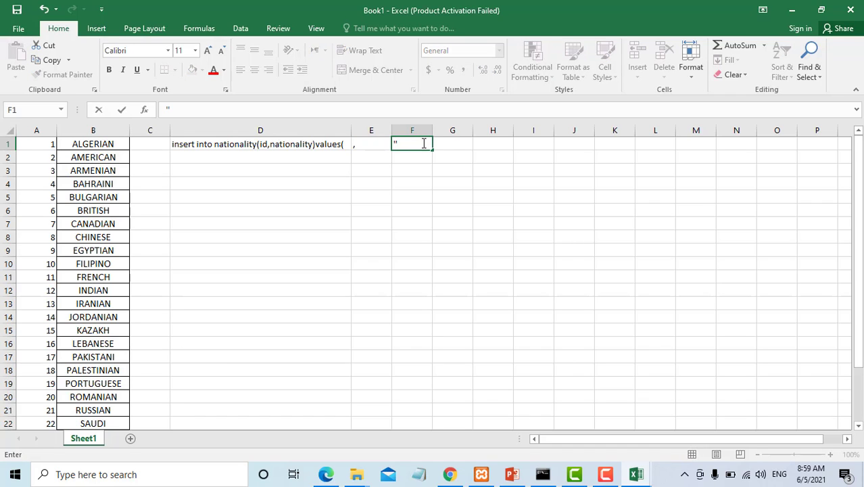
{"action": "left_click", "coordinate": [442, 144]}
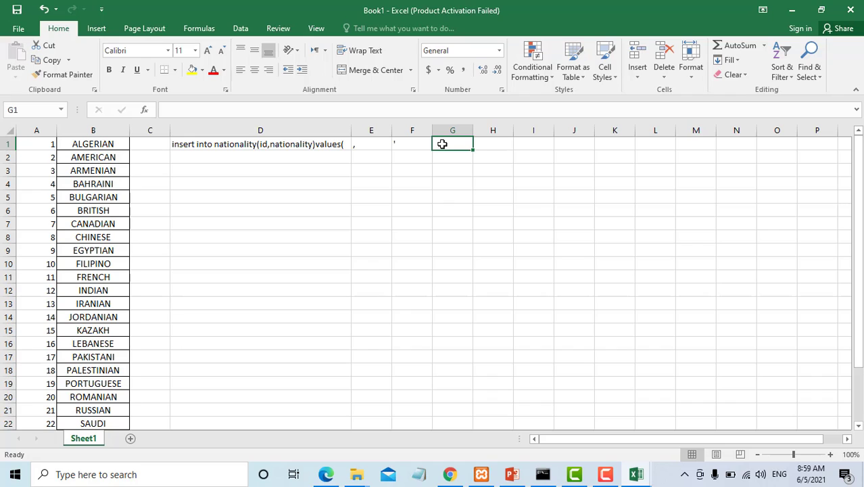
{"action": "double_click", "coordinate": [455, 144]}
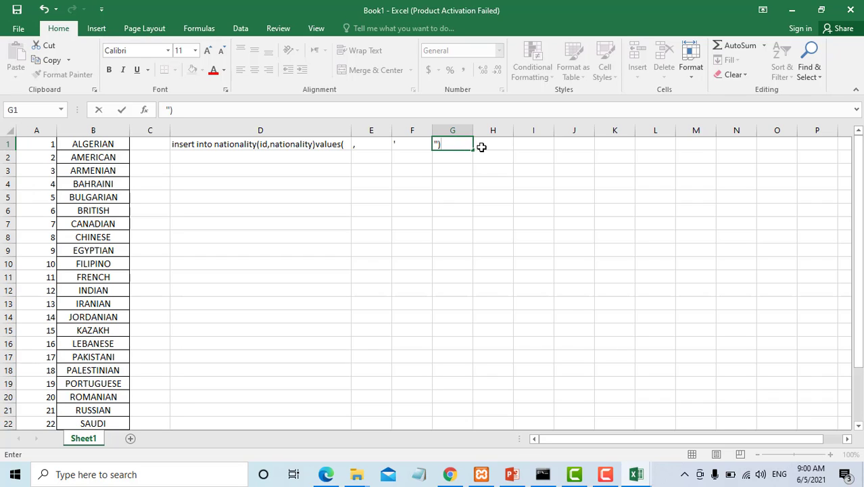
{"action": "left_click", "coordinate": [488, 146]}
{"action": "type", "text": ";"}
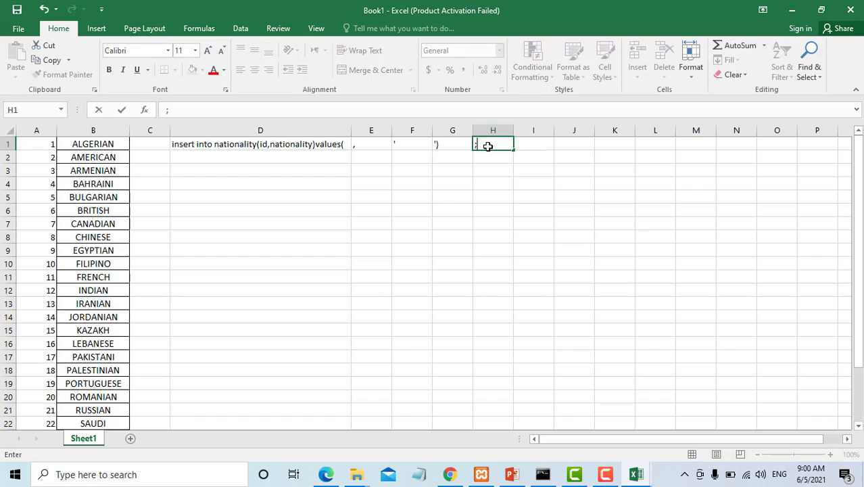
{"action": "left_click", "coordinate": [534, 179]}
Enter the formula =D1&A1&E1&F1&B1&G1&H1 in I1 and fit column I's width to the resulting statement.
{"action": "left_click", "coordinate": [542, 147]}
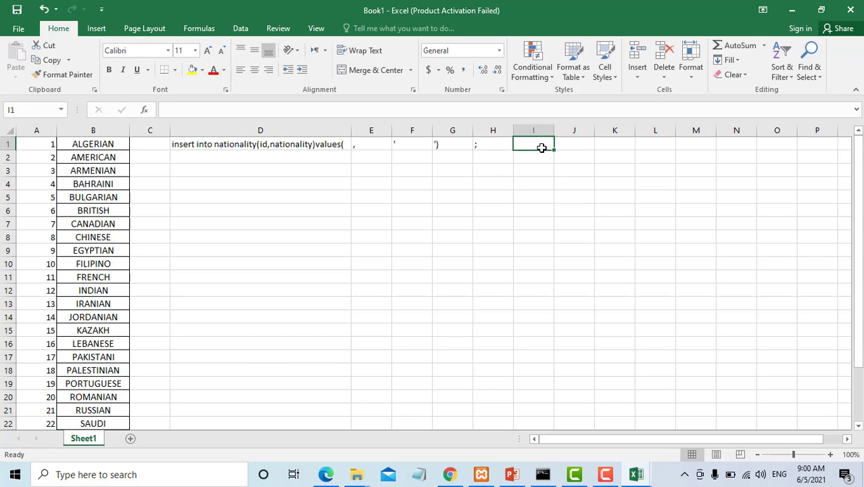
{"action": "type", "text": "="}
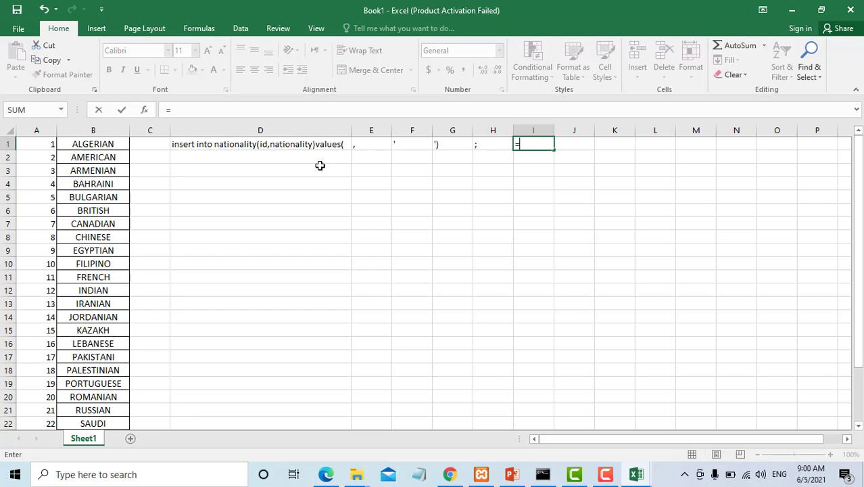
{"action": "left_click", "coordinate": [284, 144]}
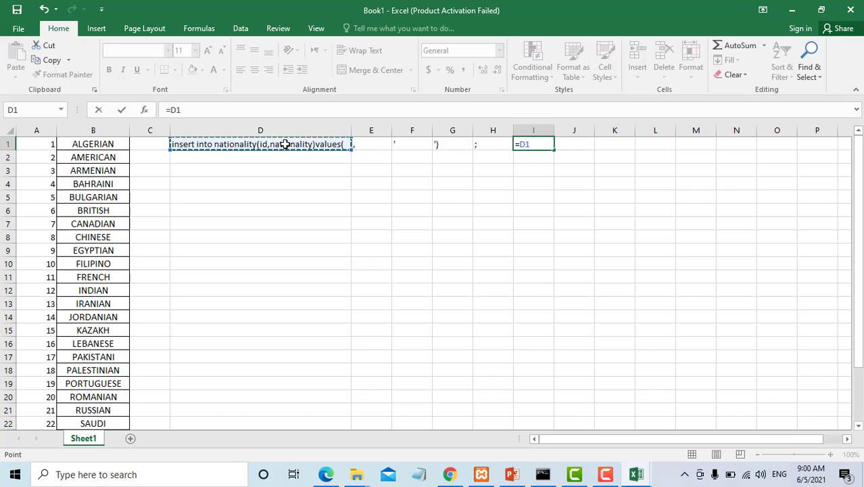
{"action": "type", "text": "&"}
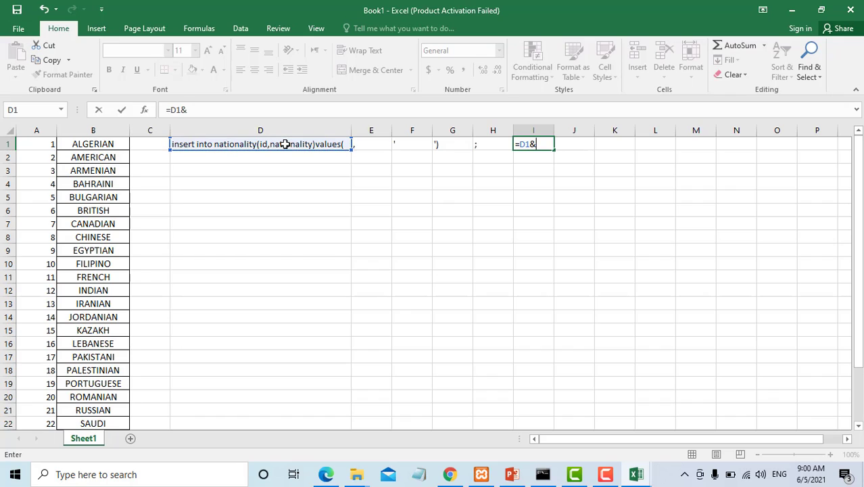
{"action": "left_click", "coordinate": [43, 145]}
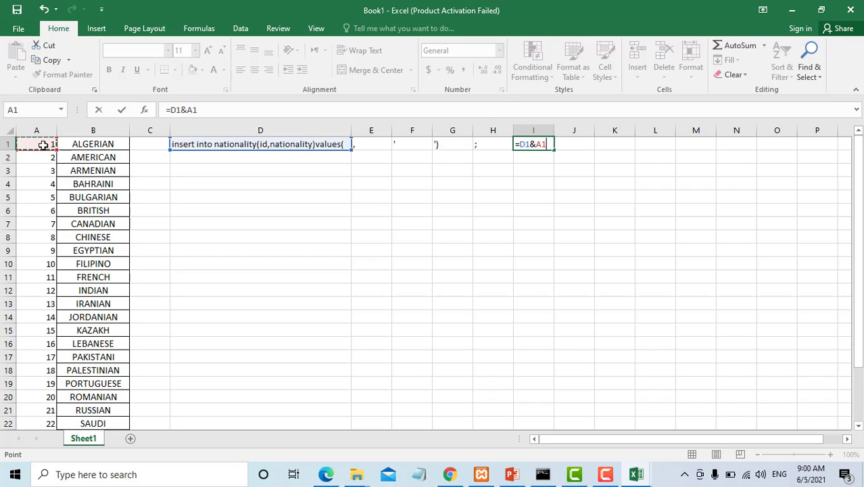
{"action": "type", "text": "&"}
{"action": "left_click", "coordinate": [366, 145]}
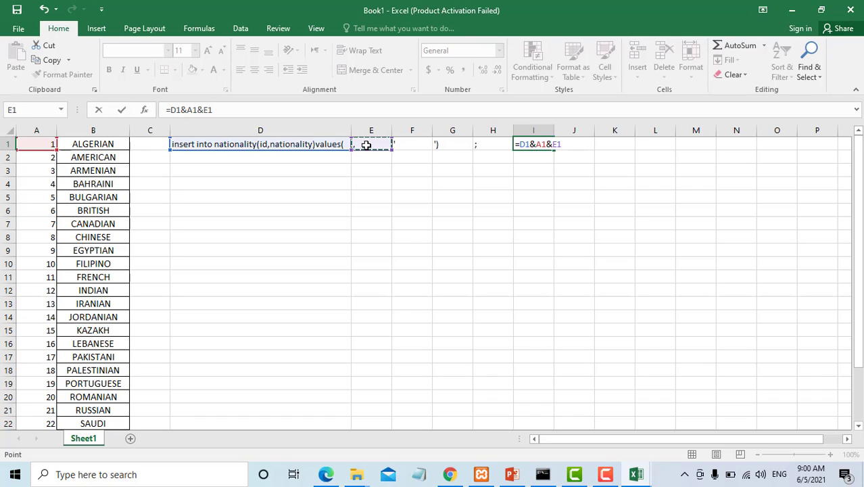
{"action": "type", "text": "&"}
{"action": "left_click", "coordinate": [414, 145]}
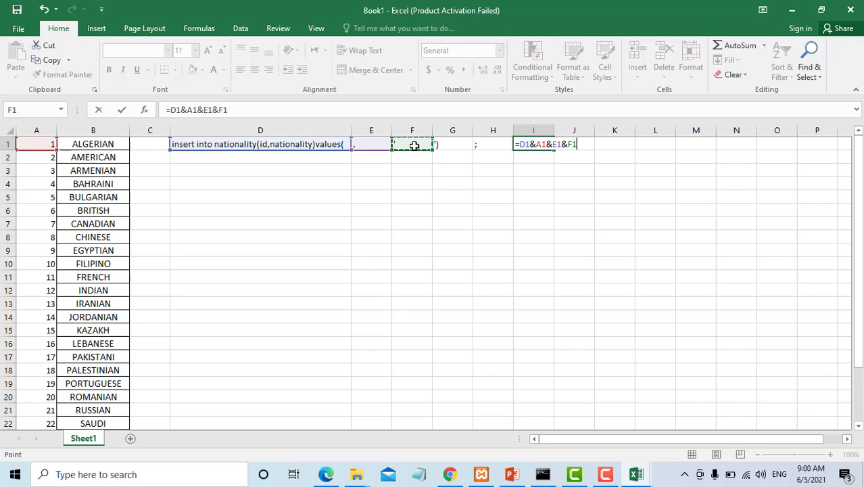
{"action": "type", "text": "&"}
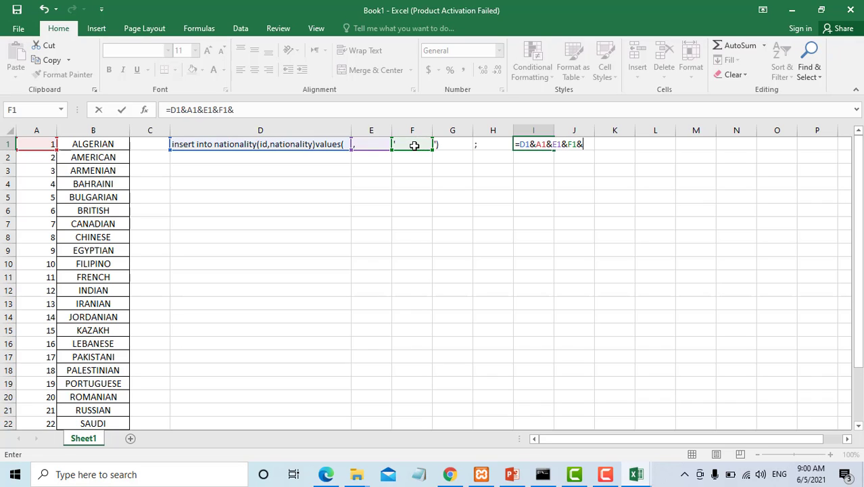
{"action": "left_click", "coordinate": [105, 142]}
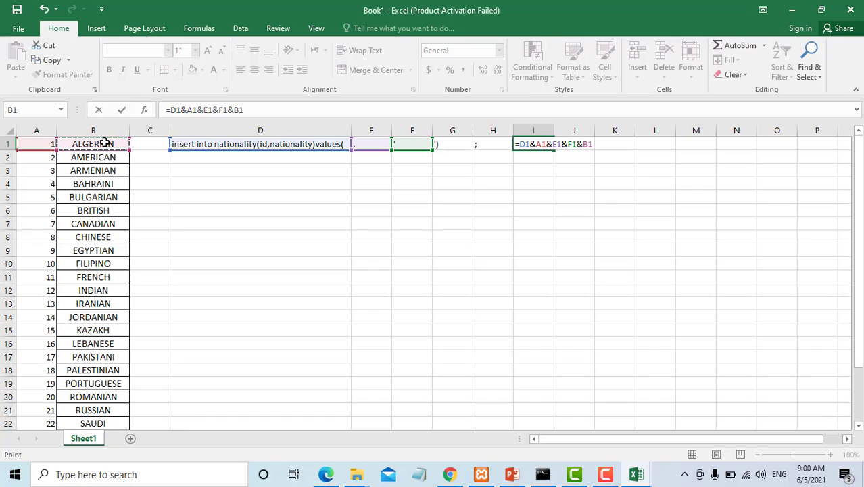
{"action": "type", "text": "&"}
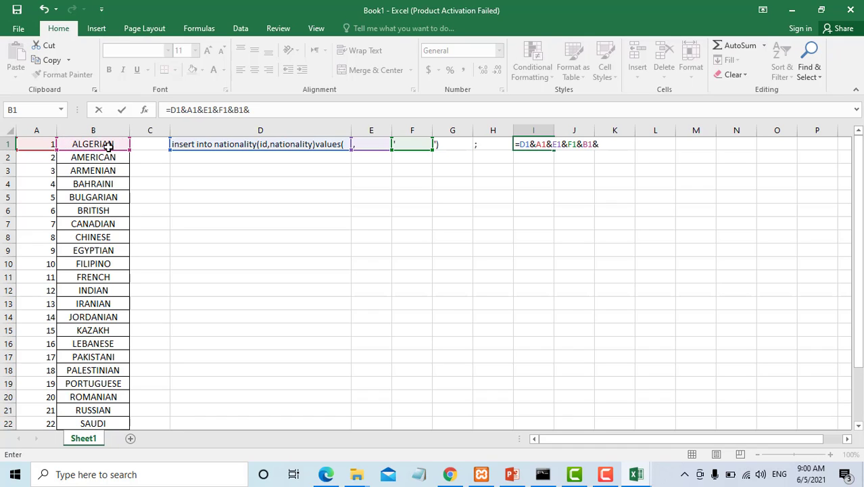
{"action": "left_click", "coordinate": [436, 146]}
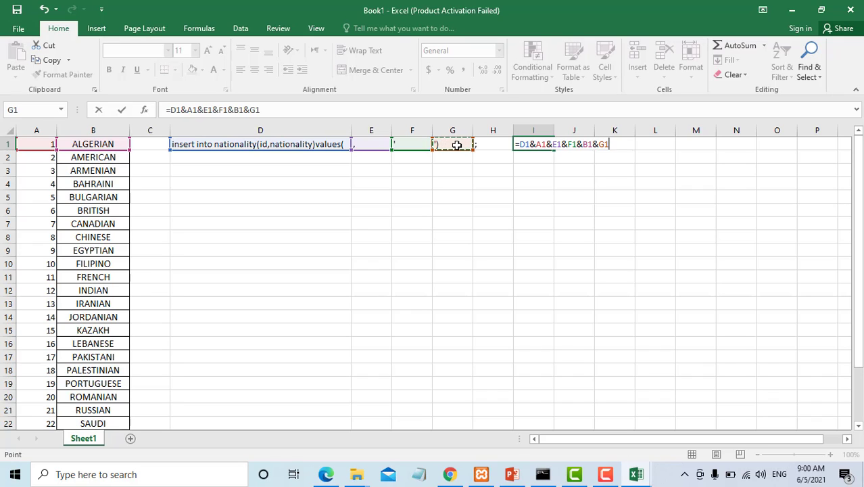
{"action": "type", "text": "&"}
{"action": "left_click", "coordinate": [487, 145]}
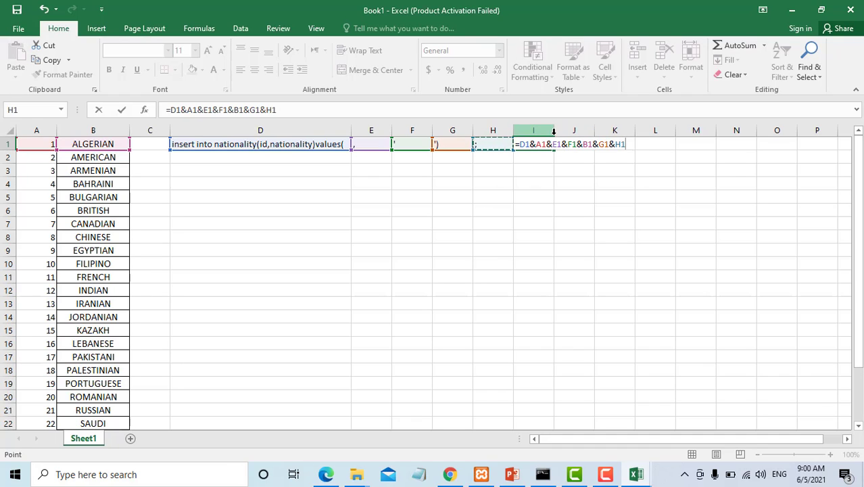
{"action": "key", "text": "Return"}
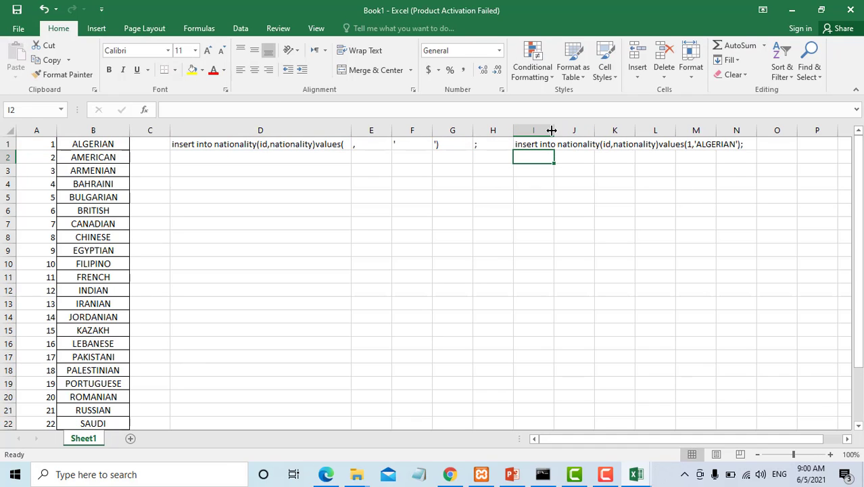
{"action": "double_click", "coordinate": [554, 130]}
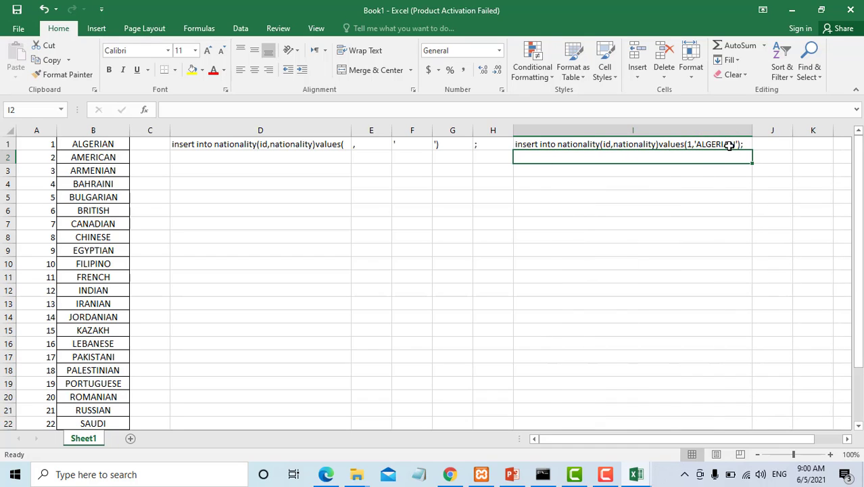
{"action": "left_click", "coordinate": [680, 145]}
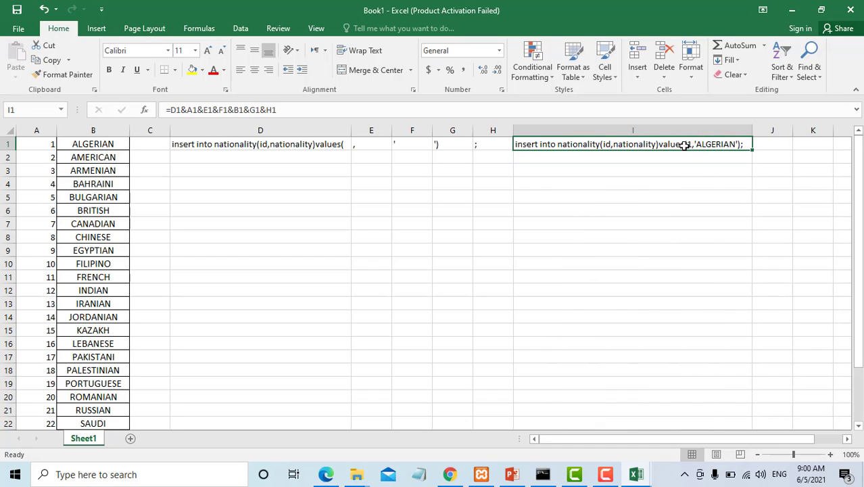
Fill the insert text from D1 down alongside all the nationalities.
{"action": "left_click", "coordinate": [223, 144]}
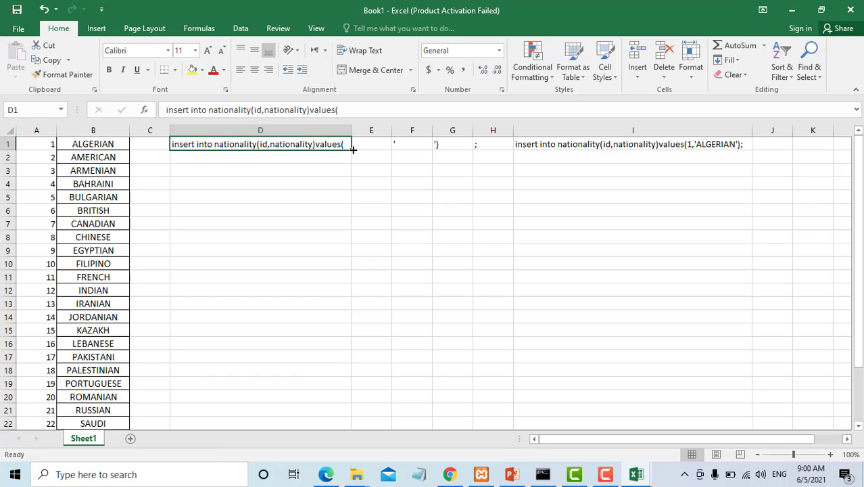
{"action": "left_click_drag", "start_coordinate": [353, 149], "coordinate": [328, 386]}
{"action": "scroll", "coordinate": [425, 374], "scroll_direction": "up", "scroll_amount": 3}
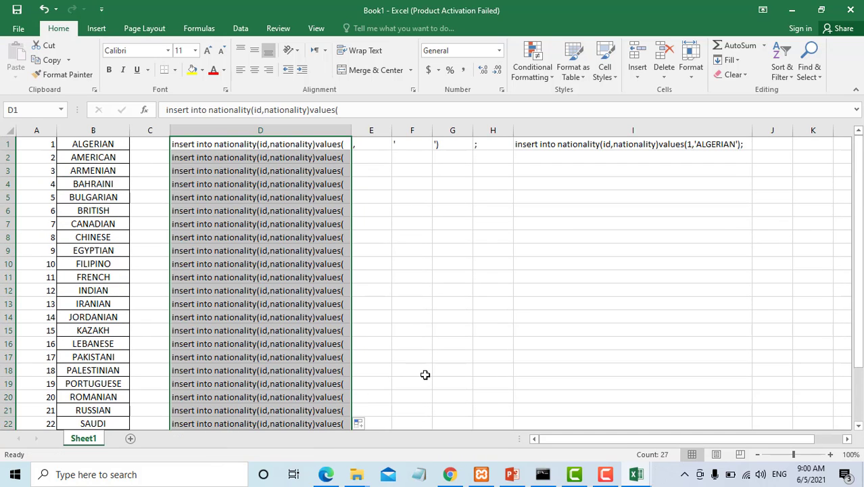
Fill the punctuation pieces in E1 to H1 and the joining formula in I1 down through all nationality rows.
{"action": "left_click_drag", "start_coordinate": [372, 142], "coordinate": [381, 152]}
{"action": "left_click", "coordinate": [378, 148]}
{"action": "double_click", "coordinate": [391, 150]}
{"action": "left_click", "coordinate": [397, 144]}
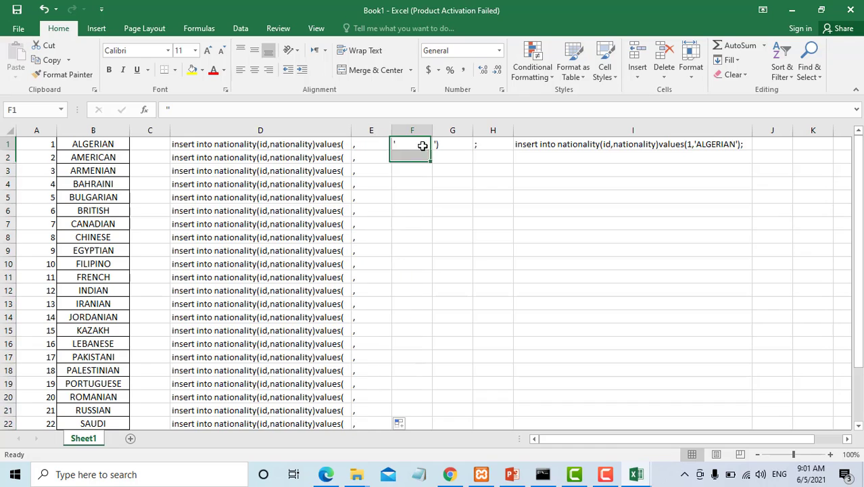
{"action": "double_click", "coordinate": [433, 151]}
{"action": "left_click", "coordinate": [456, 147]}
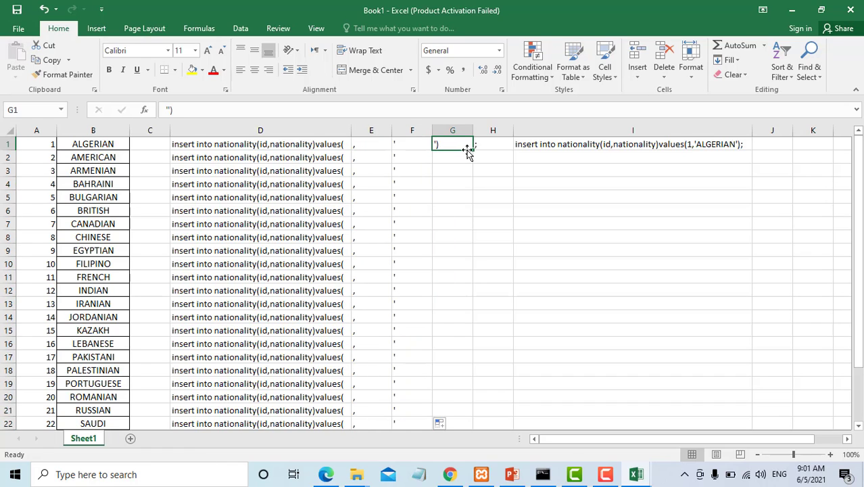
{"action": "double_click", "coordinate": [474, 148]}
{"action": "left_click", "coordinate": [486, 146]}
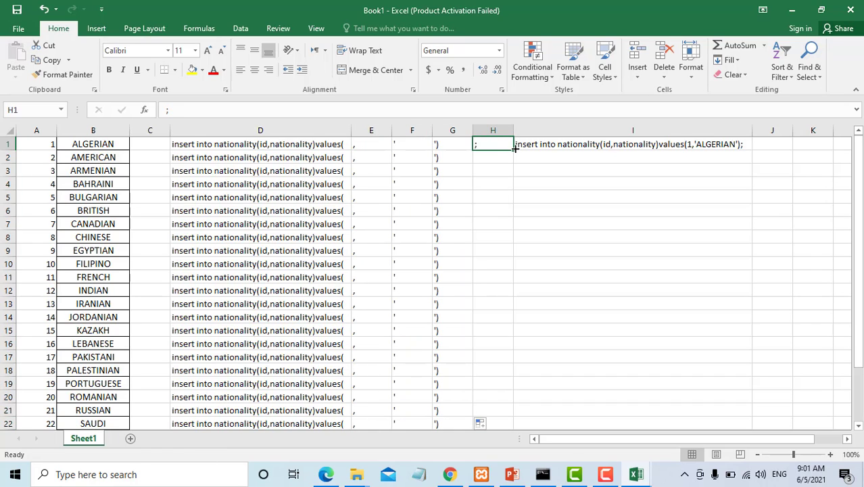
{"action": "double_click", "coordinate": [512, 151]}
{"action": "left_click", "coordinate": [690, 149]}
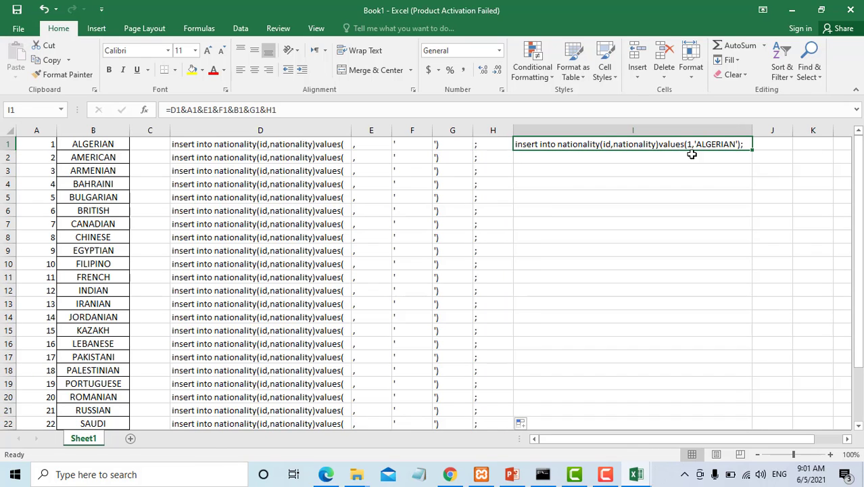
{"action": "double_click", "coordinate": [754, 149]}
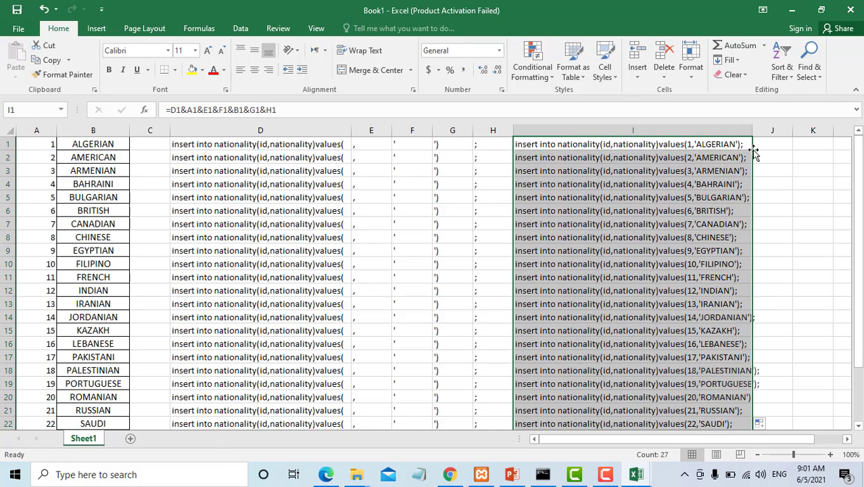
Copy column I, paste it as values only into column K, and fit column K's width to the statements.
{"action": "left_click", "coordinate": [643, 131]}
{"action": "right_click", "coordinate": [643, 135]}
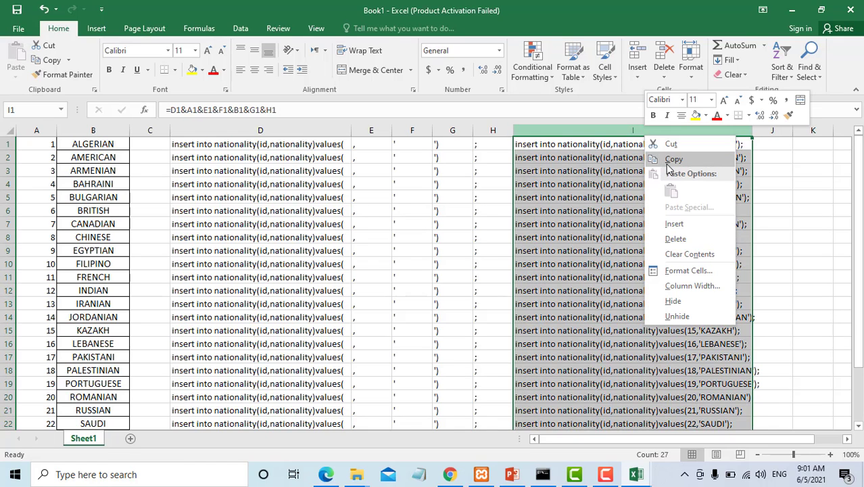
{"action": "left_click", "coordinate": [669, 163]}
{"action": "left_click_drag", "start_coordinate": [656, 439], "coordinate": [728, 439]}
{"action": "left_click", "coordinate": [775, 130]}
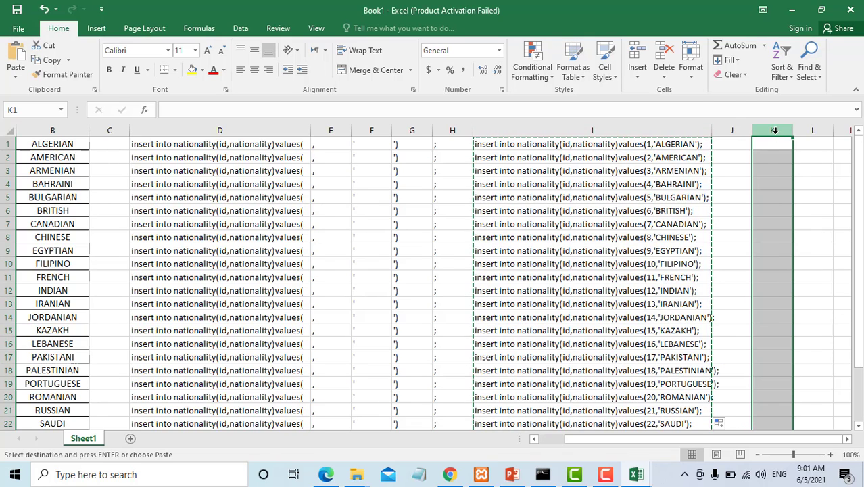
{"action": "right_click", "coordinate": [776, 131]}
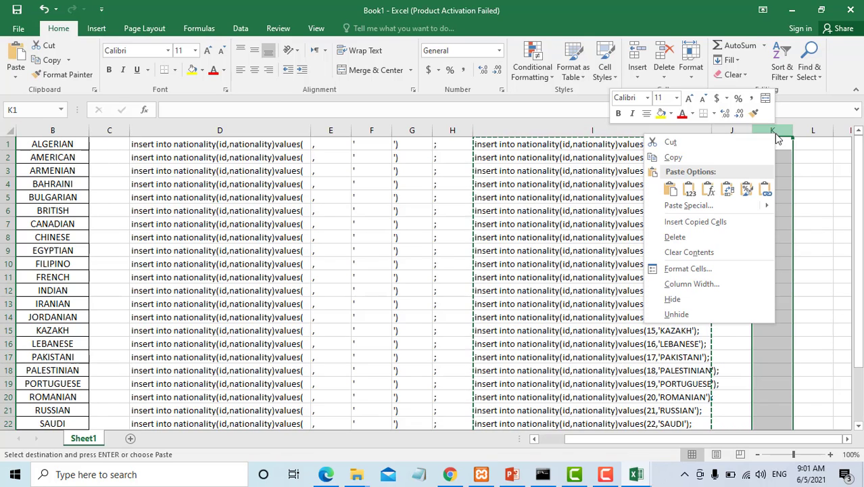
{"action": "left_click", "coordinate": [689, 191]}
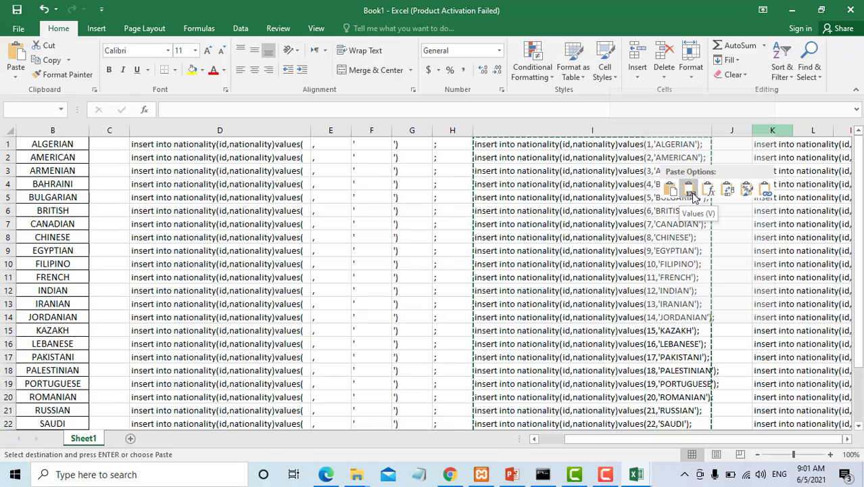
{"action": "left_click", "coordinate": [691, 193]}
{"action": "double_click", "coordinate": [793, 133]}
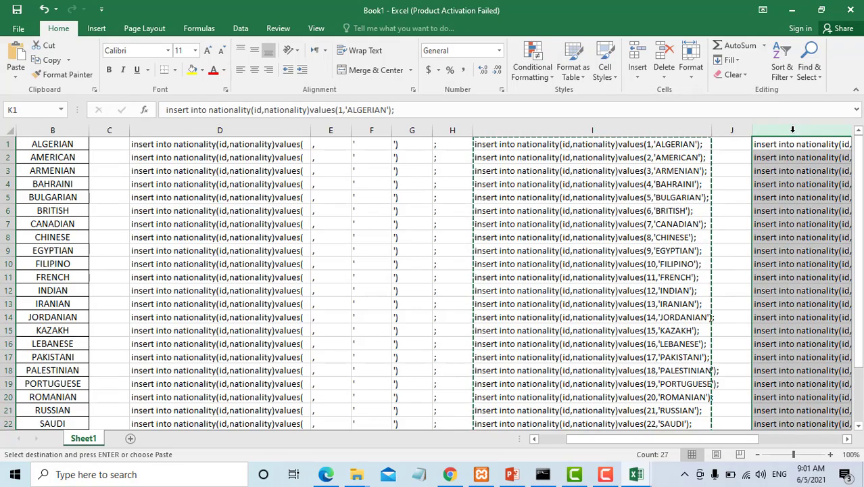
Copy the whole of column K with the plain-text insert statements to the clipboard.
{"action": "left_click_drag", "start_coordinate": [715, 439], "coordinate": [827, 422]}
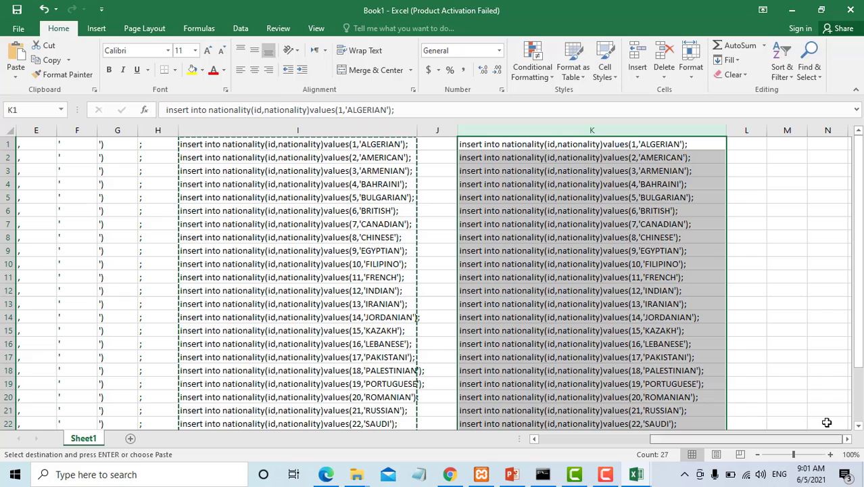
{"action": "left_click_drag", "start_coordinate": [611, 144], "coordinate": [611, 143]}
{"action": "left_click", "coordinate": [611, 132]}
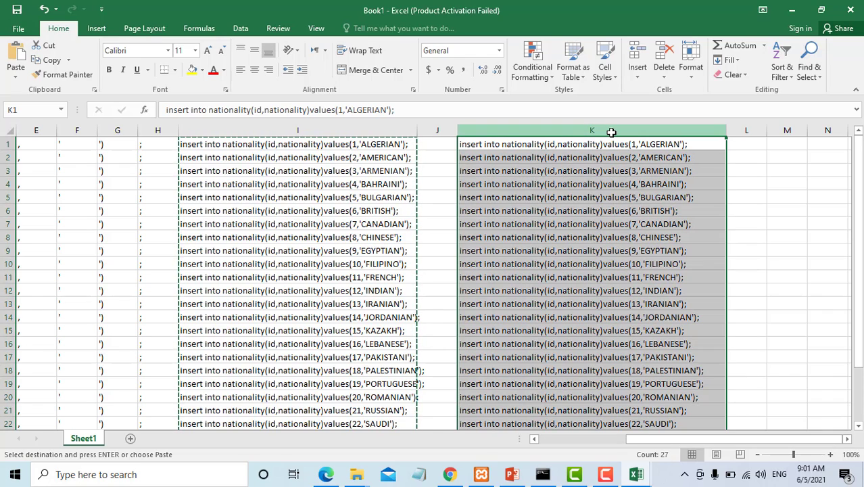
{"action": "key", "text": "ctrl+c"}
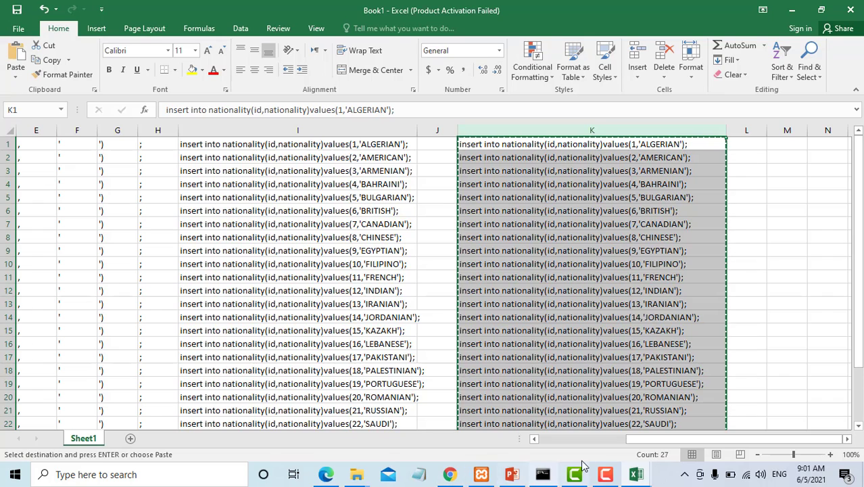
Switch to phpMyAdmin in Chrome, replace the nationality table's default SQL query with the copied insert statements, and run them.
{"action": "left_click", "coordinate": [457, 476]}
{"action": "left_click", "coordinate": [304, 97]}
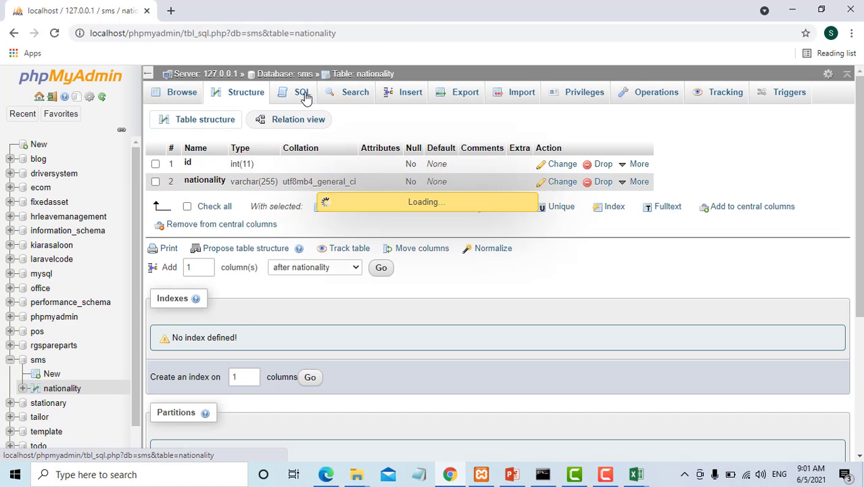
{"action": "key", "text": "ctrl+a"}
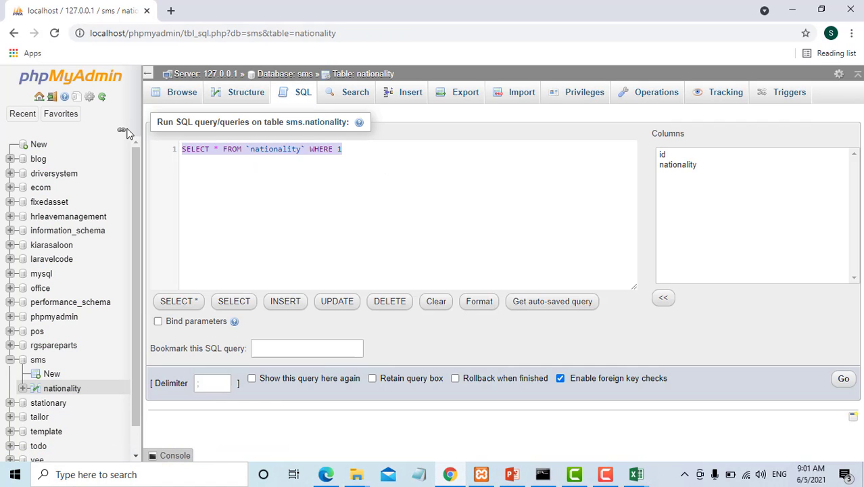
{"action": "key", "text": "ctrl+v"}
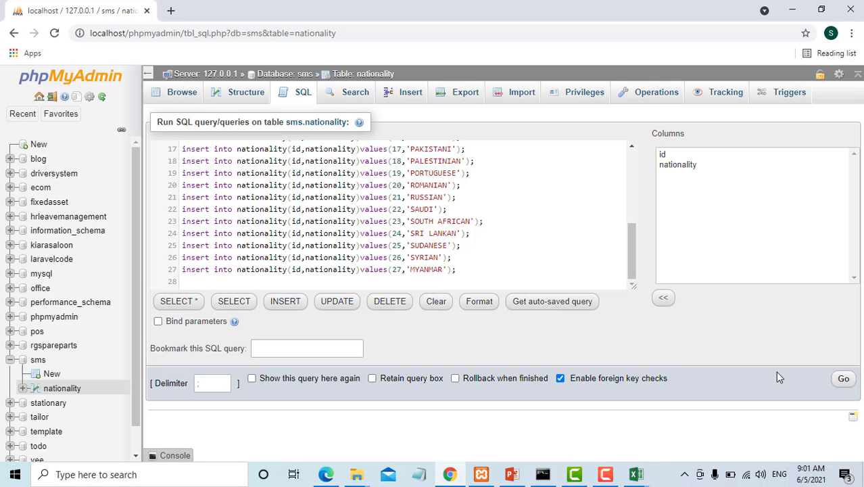
{"action": "left_click", "coordinate": [843, 381]}
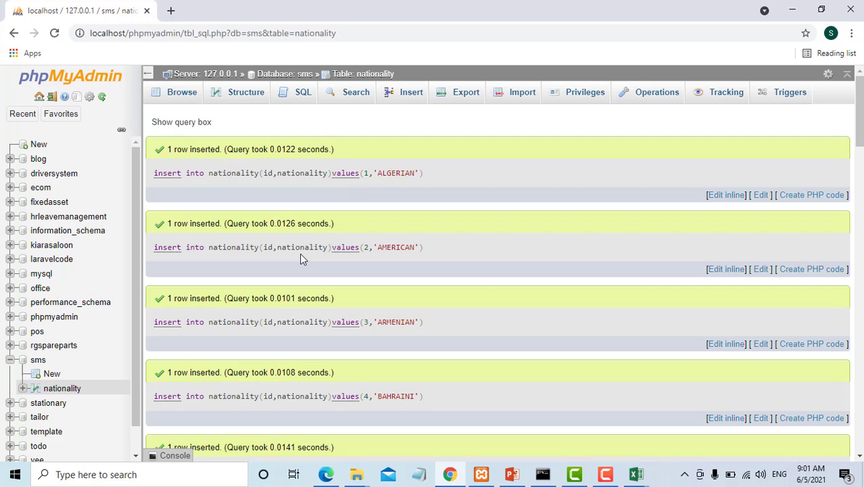
Browse the nationality table in the sms database and look through its inserted rows.
{"action": "left_click", "coordinate": [49, 391]}
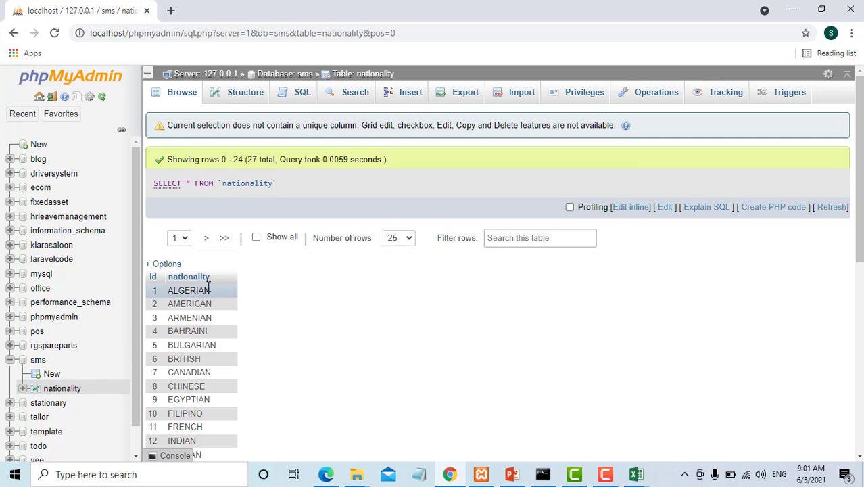
{"action": "scroll", "coordinate": [252, 322], "scroll_direction": "down", "scroll_amount": 6}
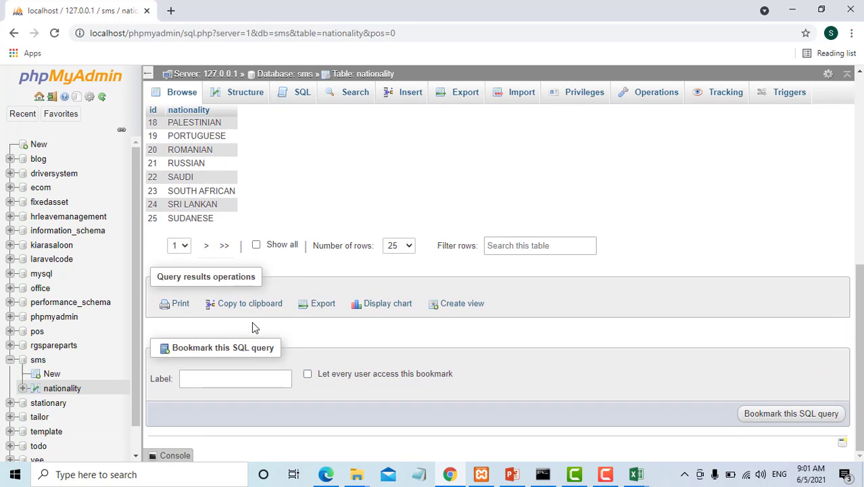
{"action": "scroll", "coordinate": [252, 327], "scroll_direction": "up", "scroll_amount": 5}
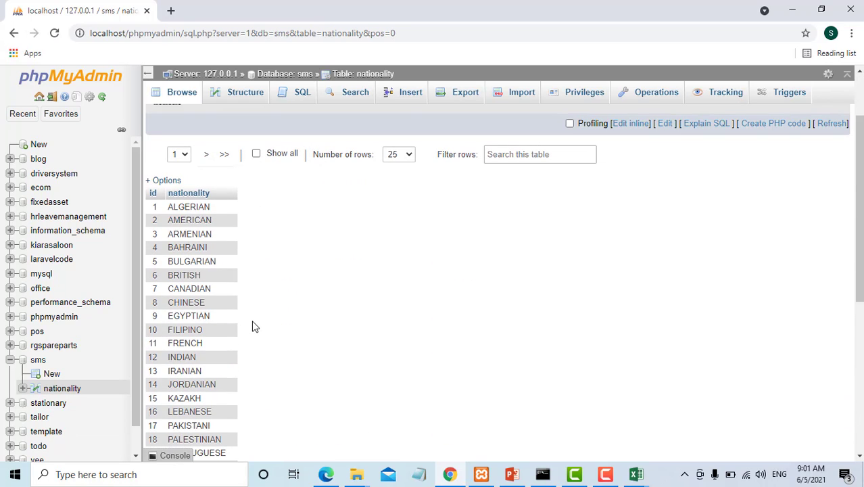